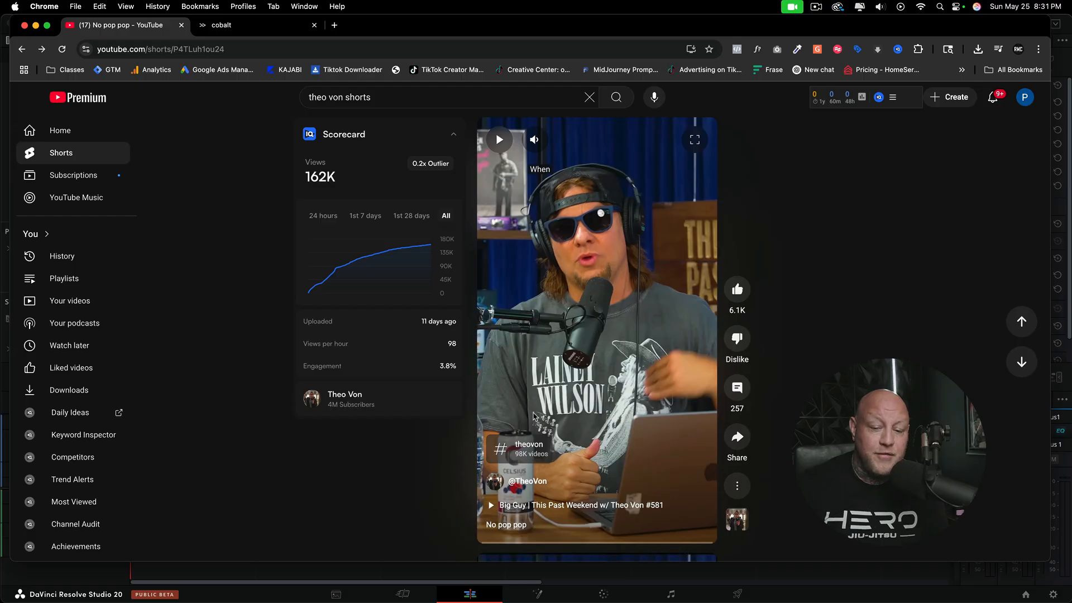
# Step: Play the opening seconds of the "No pop pop" YouTube Short and pause it
pyautogui.click(481, 412)
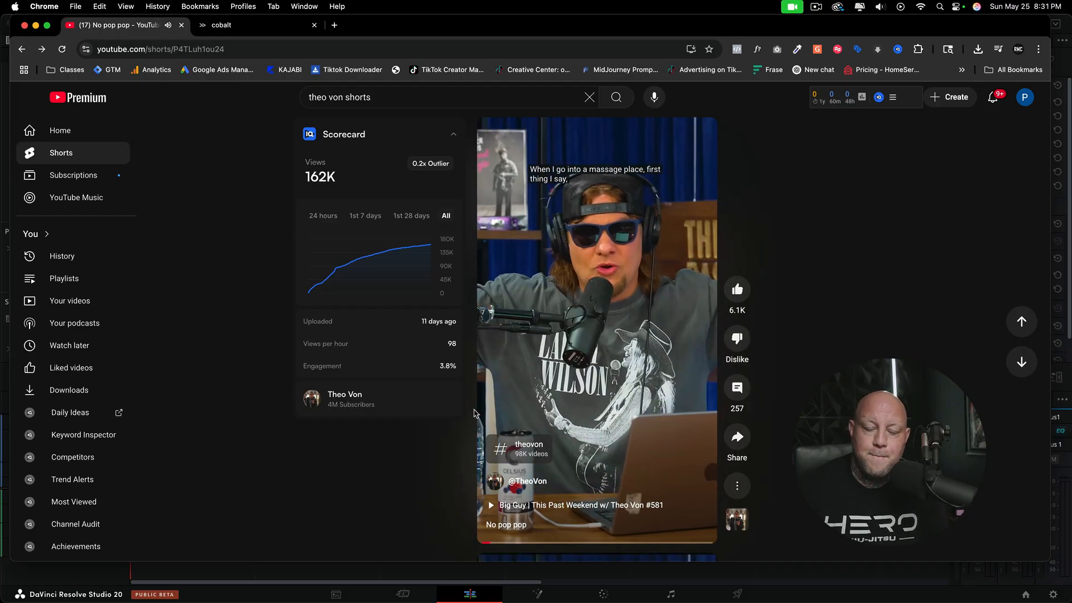
pyautogui.press('space')
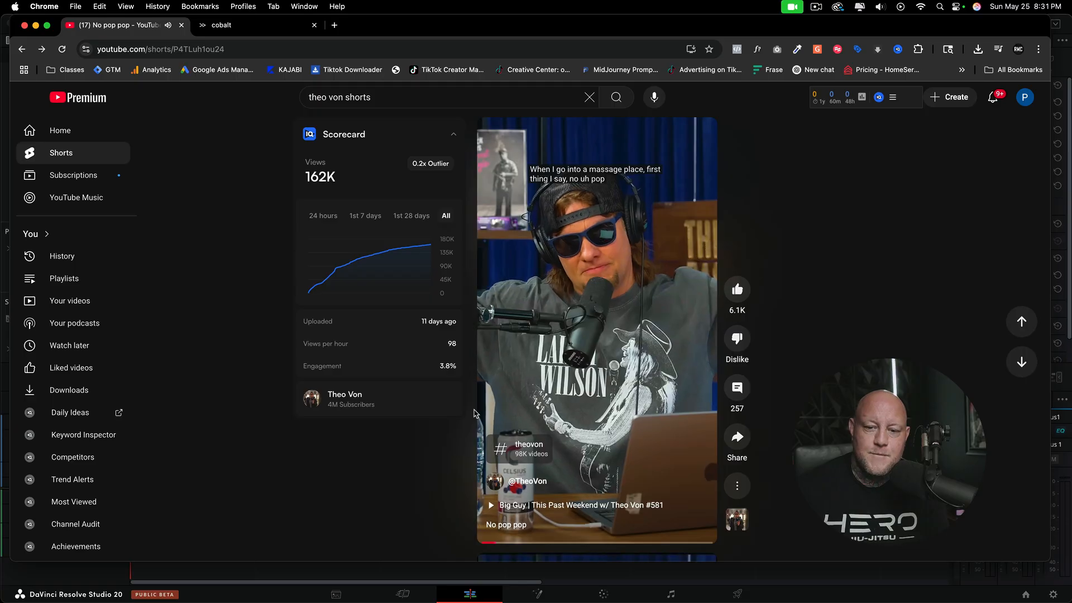
# Step: Copy the Short's link, youtube.com/shorts/P4TLuh1ou24, into cobalt, download the video in auto mode and preview the downloaded file
pyautogui.moveTo(229, 50); pyautogui.dragTo(64, 49)
pyautogui.click(246, 21)
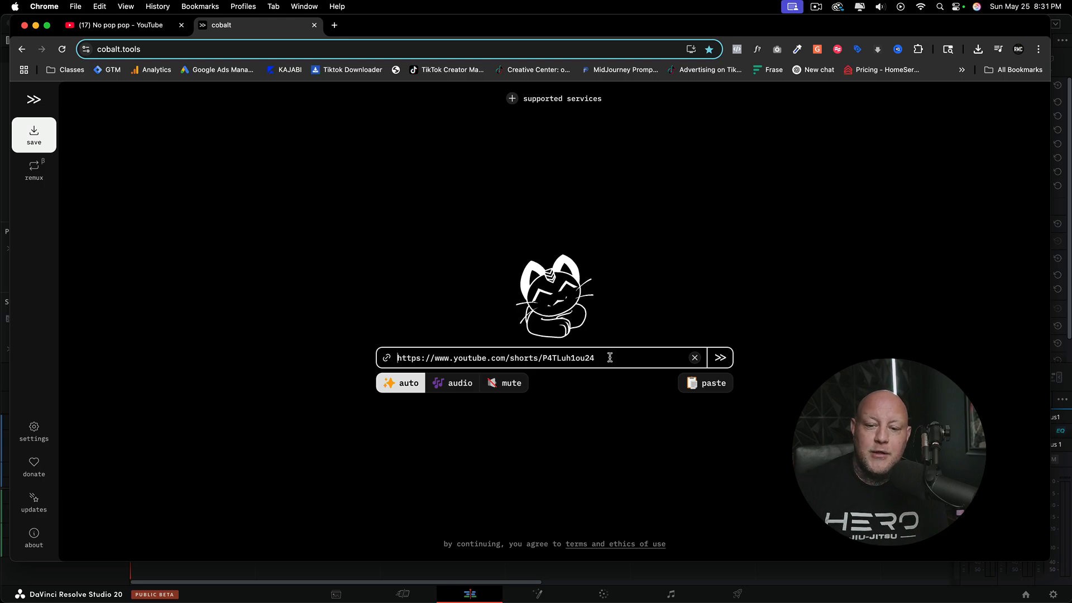
pyautogui.moveTo(609, 357); pyautogui.dragTo(378, 352)
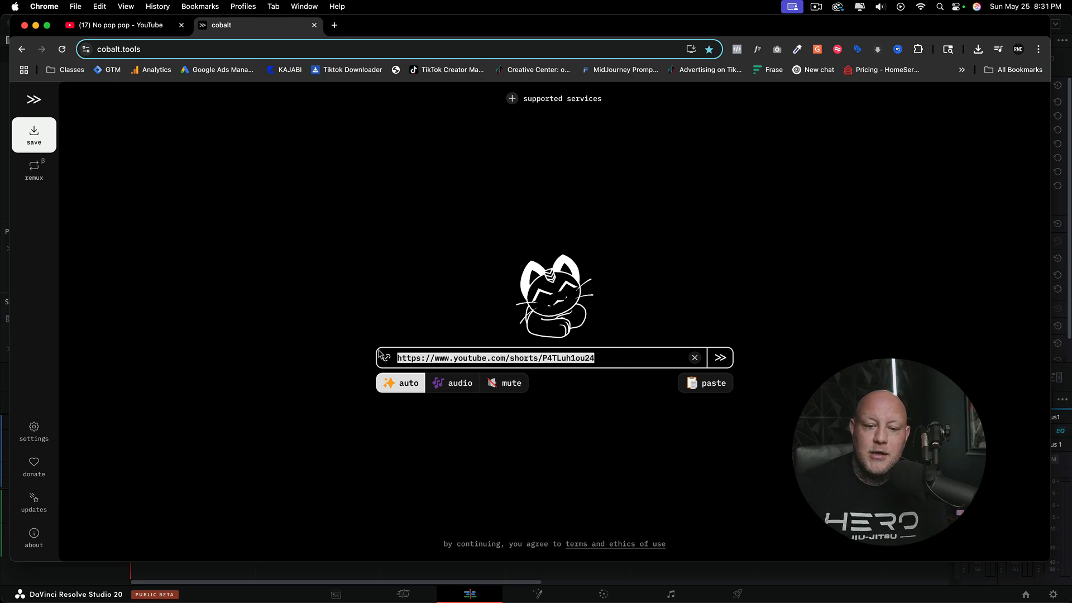
pyautogui.click(723, 363)
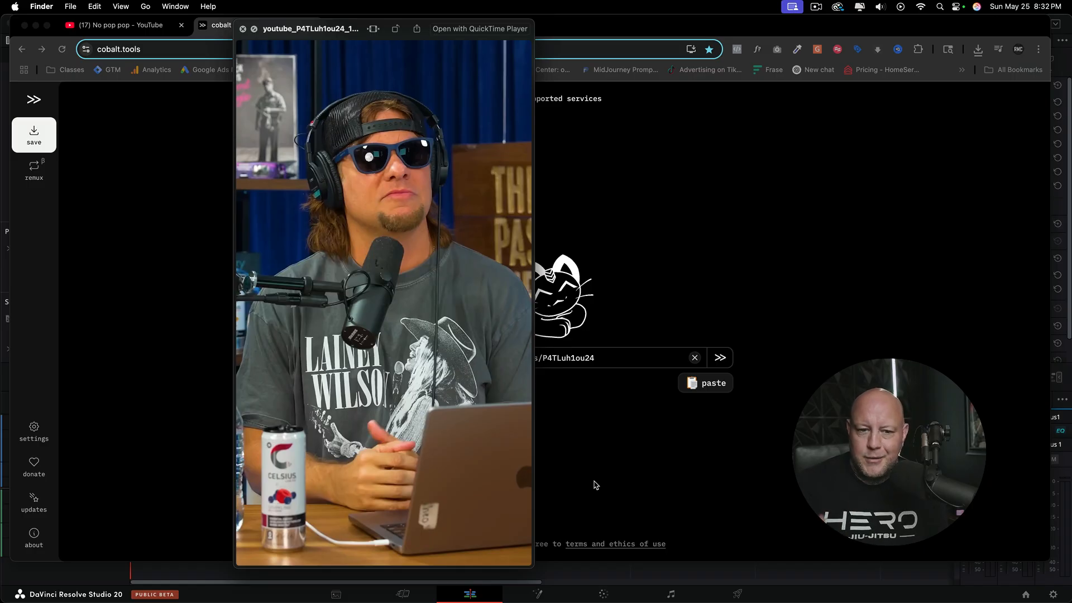
pyautogui.moveTo(391, 292)
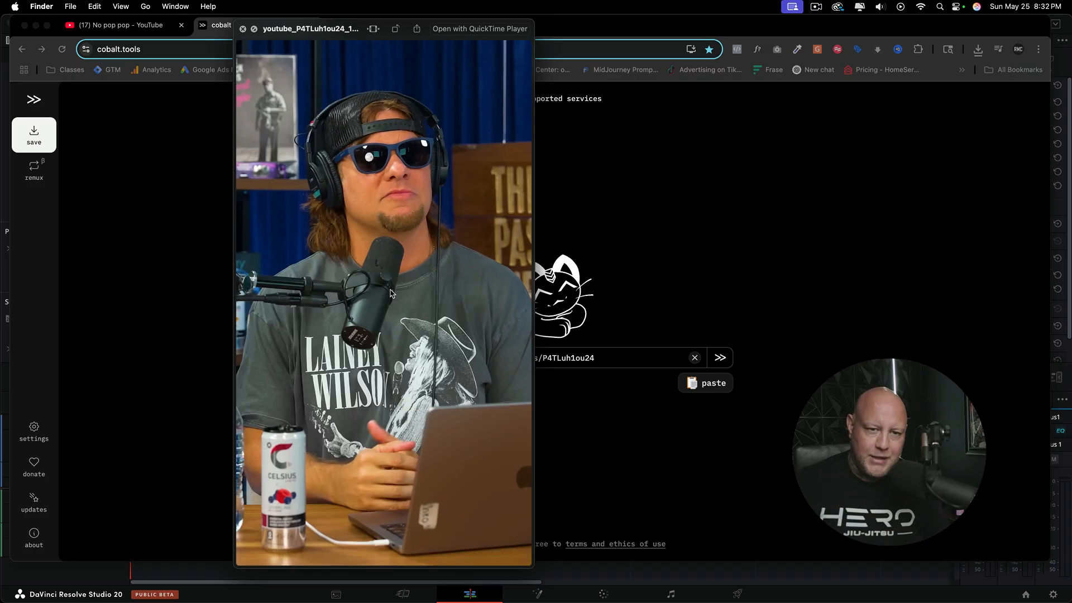
pyautogui.moveTo(405, 260)
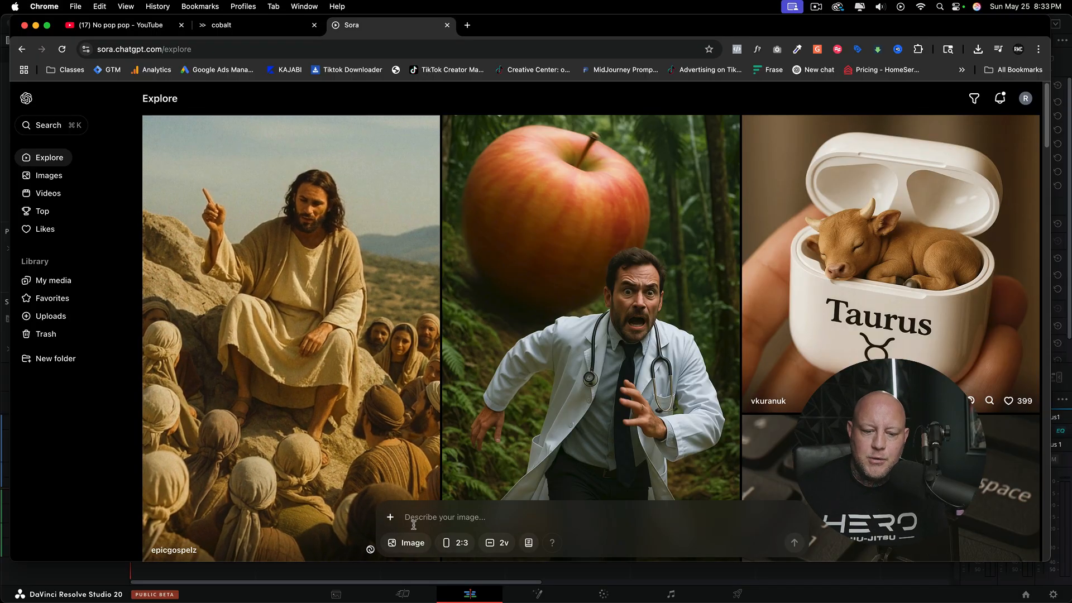
# Step: In Sora, upload "Screenshot 2025-05-25 at 8.32.24 PM" from the Desktop as the reference image
pyautogui.click(392, 520)
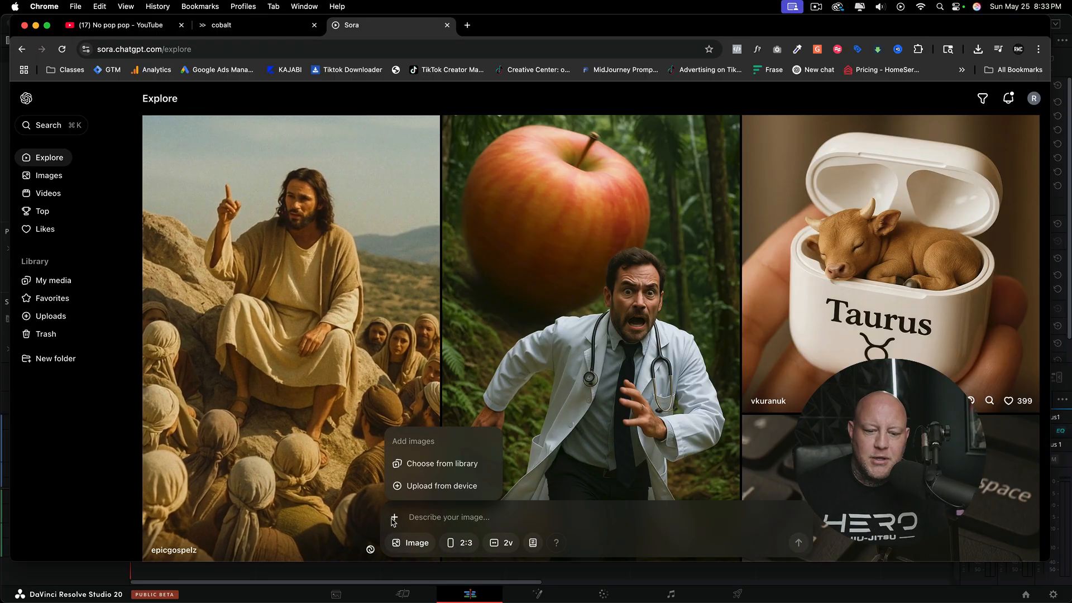
pyautogui.click(419, 491)
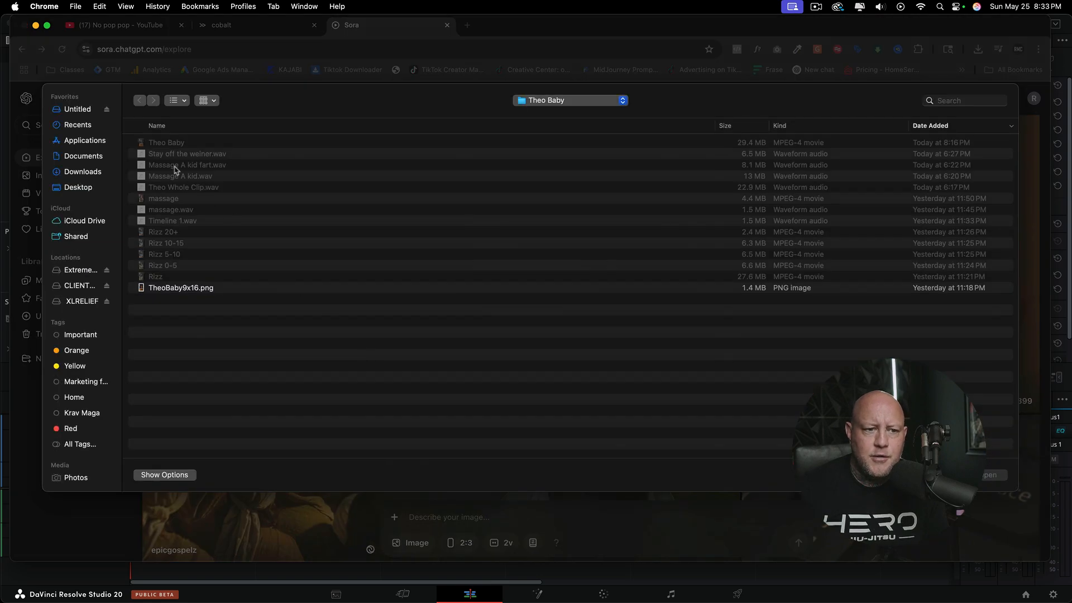
pyautogui.click(80, 187)
pyautogui.click(542, 128)
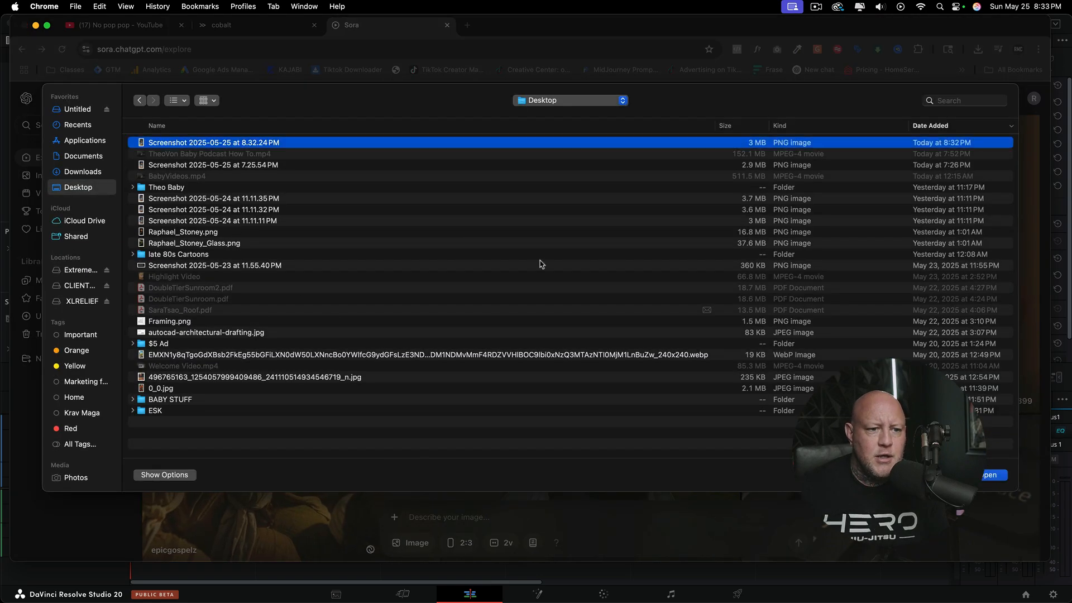
pyautogui.click(995, 474)
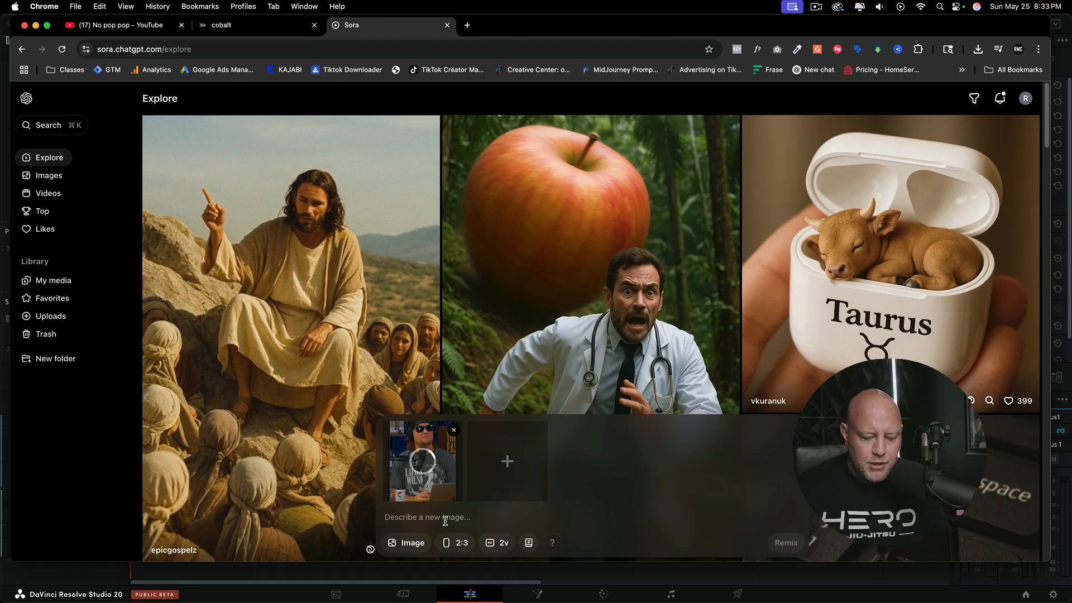
# Step: Generate a remix prompted to recreate the image with the same clothing, headphones, sun glasses and background, but "make him a 5 year old"
pyautogui.write('I want to recreate this image, what hes wearing, the headphones, the sun glasses the background, everything. But make him a 5 year old')
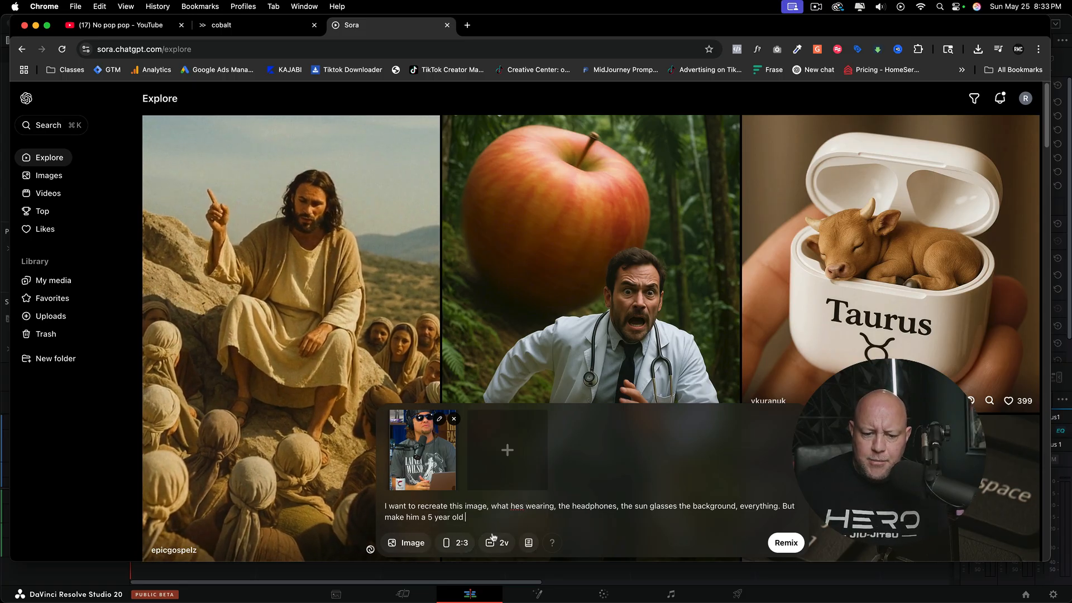
pyautogui.press('Return')
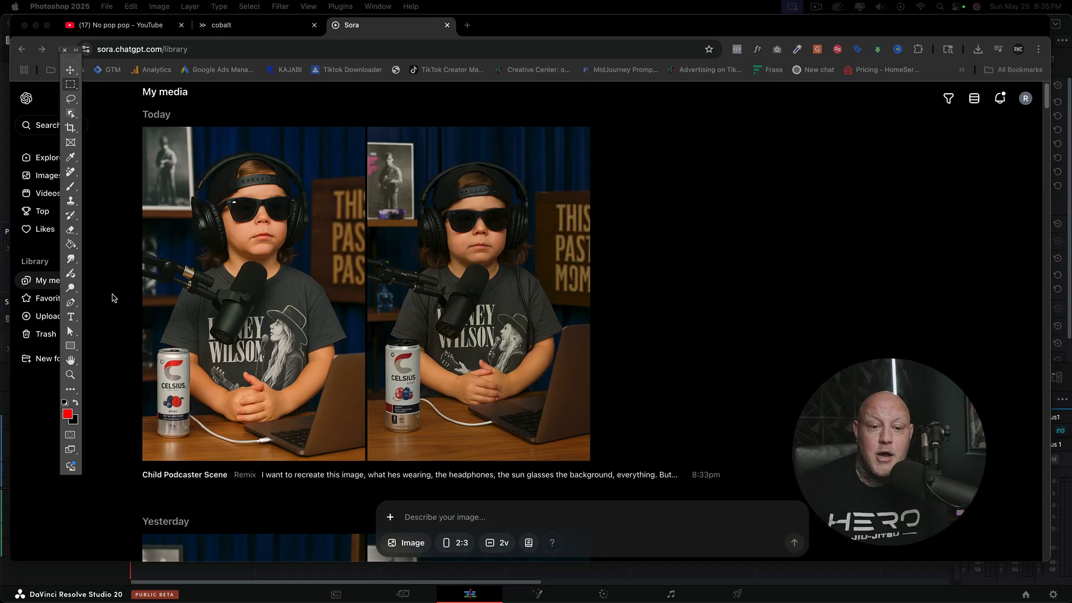
# Step: Examine the generated child podcaster images in the media library and compare today's pair with yesterday's
pyautogui.scroll(-1, 298, 306)
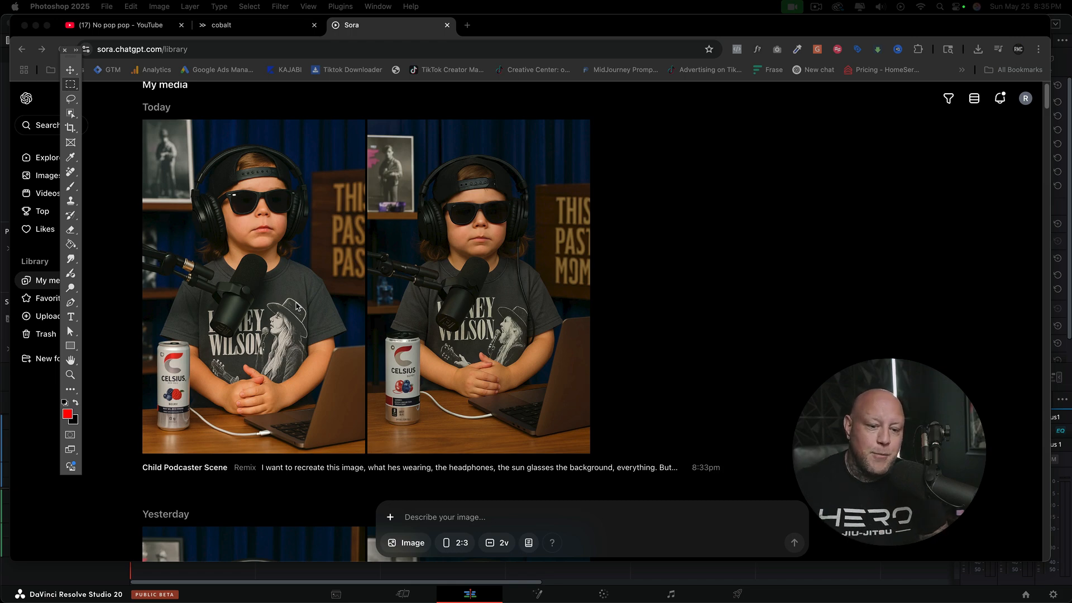
pyautogui.scroll(-5, 296, 306)
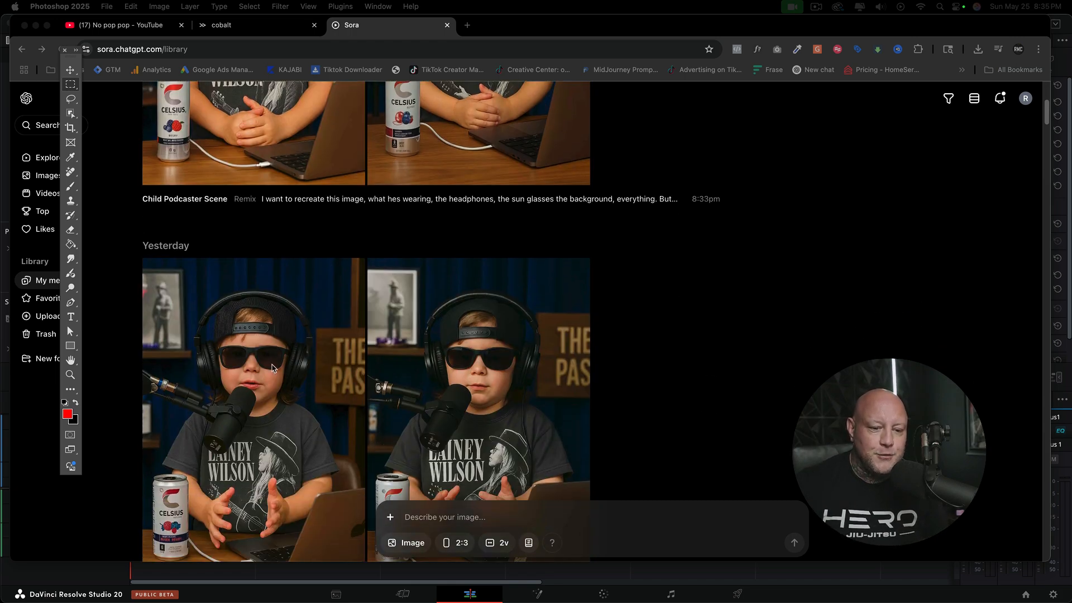
pyautogui.scroll(-1, 273, 369)
pyautogui.scroll(-1, 286, 361)
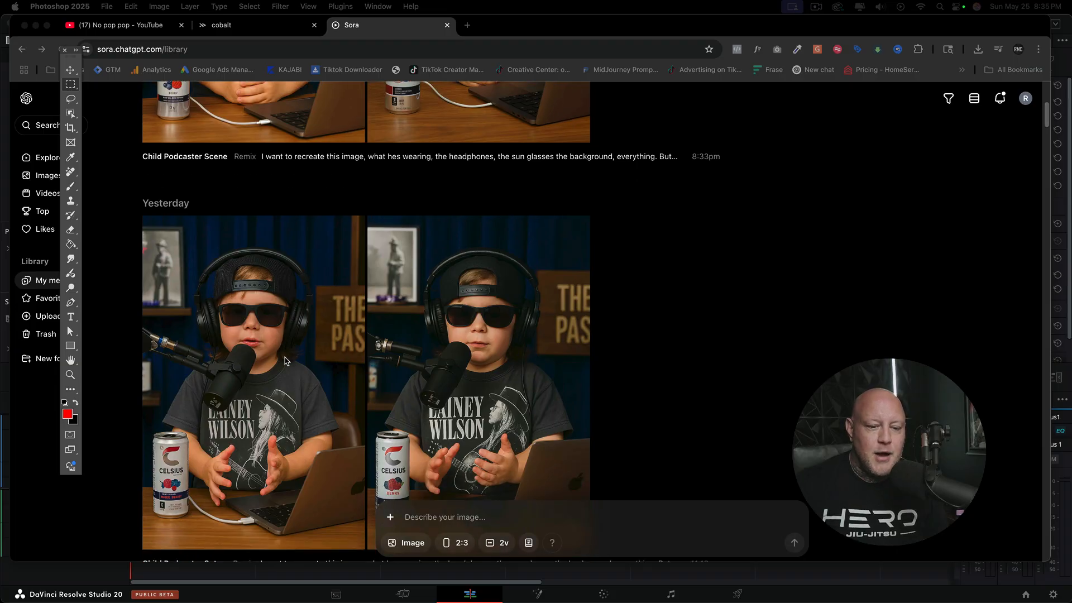
pyautogui.scroll(5, 285, 361)
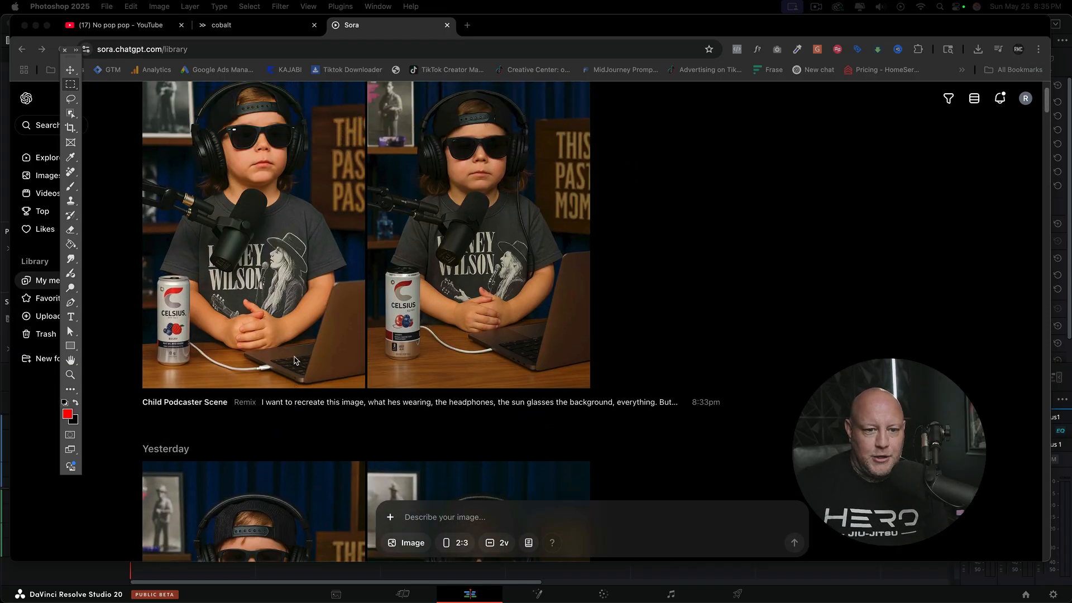
pyautogui.scroll(-3, 294, 360)
pyautogui.scroll(4, 313, 335)
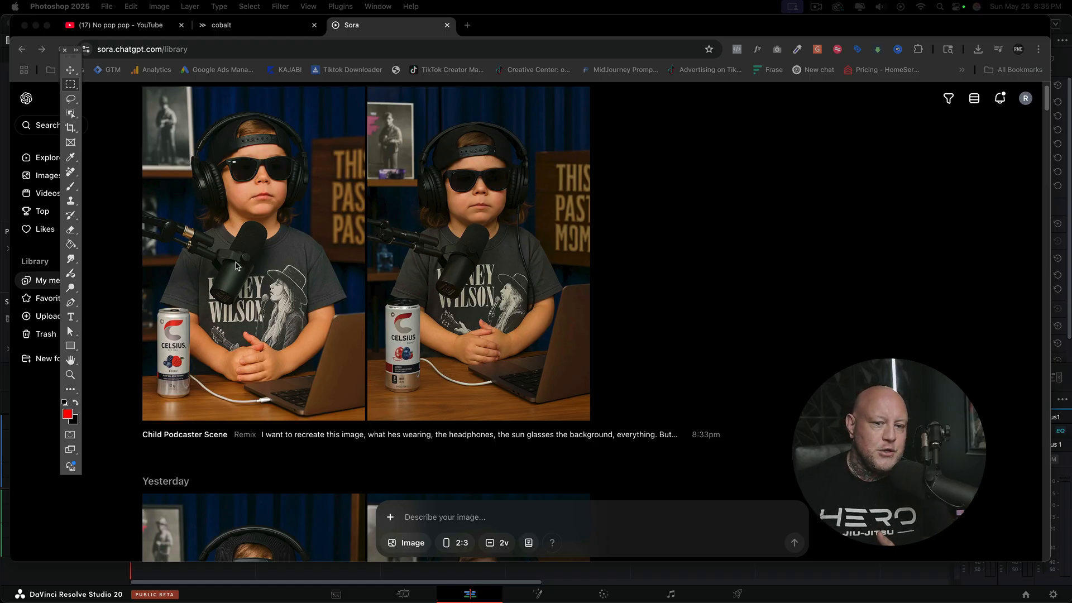
pyautogui.scroll(1, 269, 177)
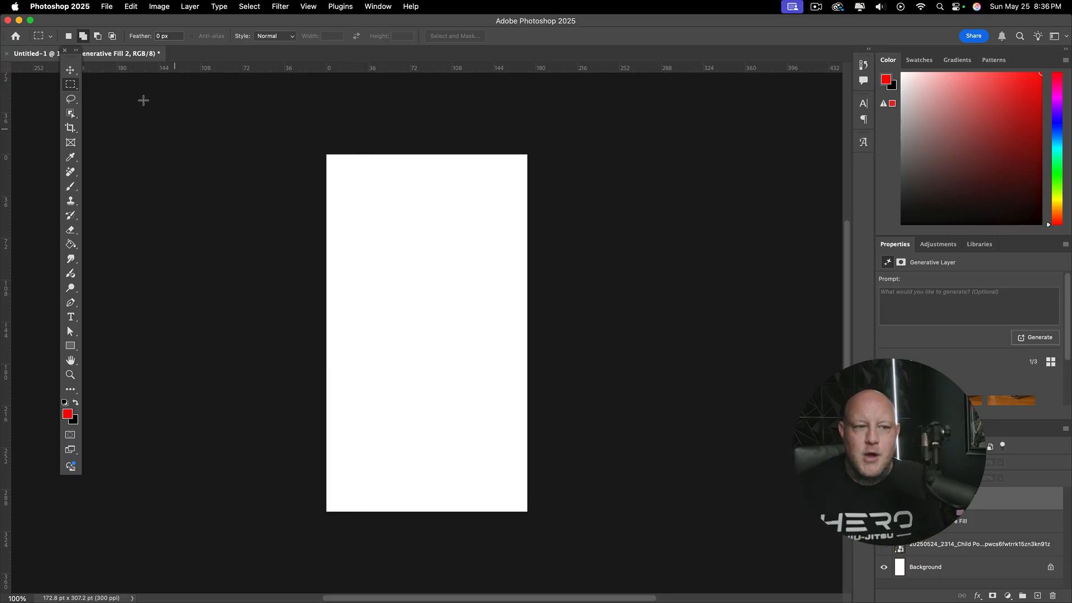
# Step: In Photoshop, place the PNG starting with "20250525_2034_Child Podcaster" from Downloads as an embedded image on the vertical canvas
pyautogui.click(107, 6)
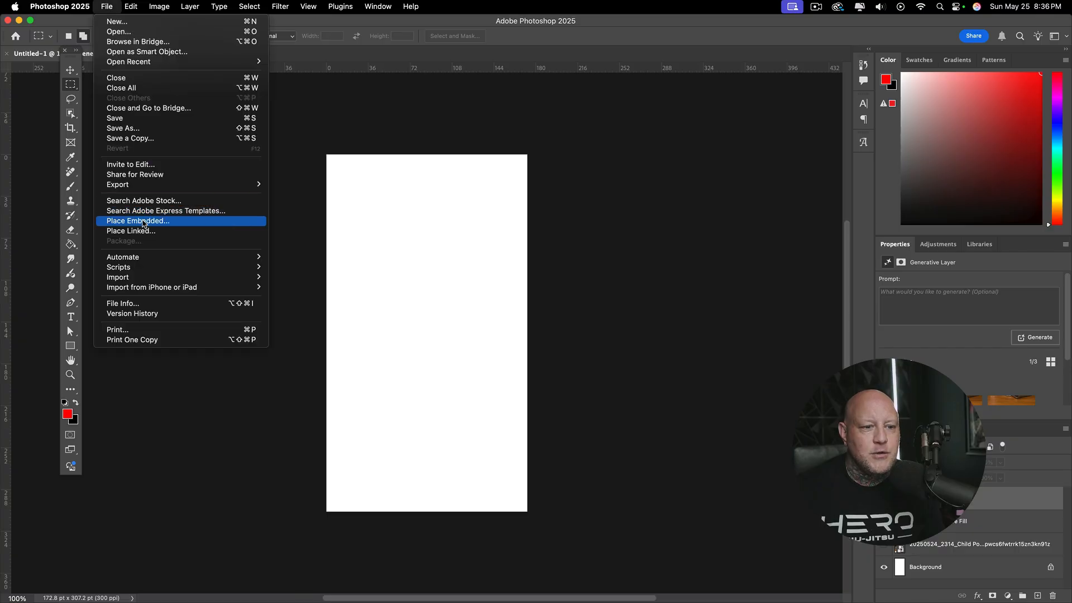
pyautogui.click(144, 223)
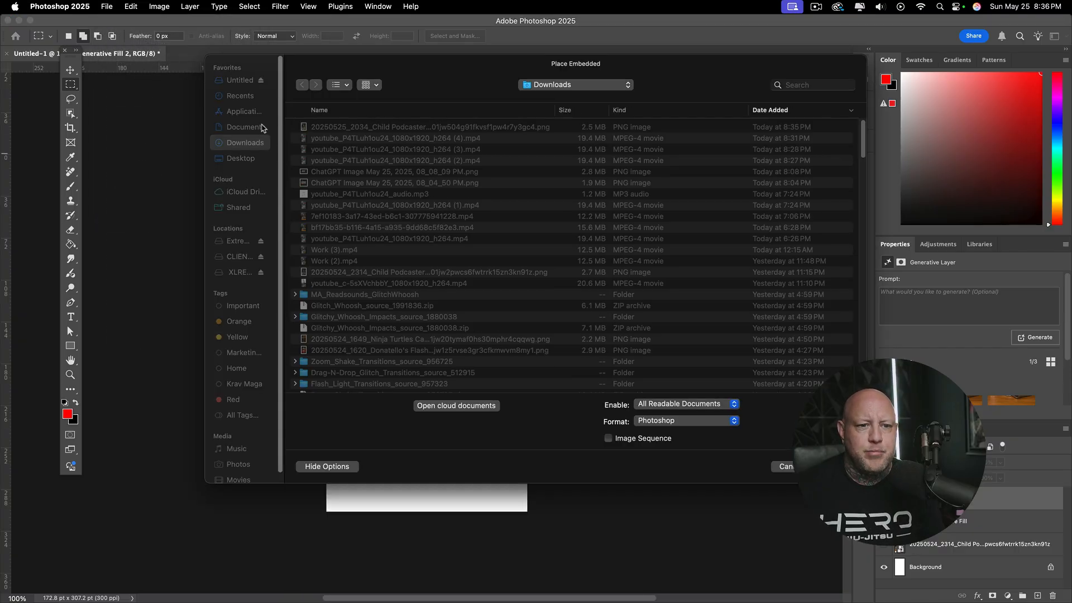
pyautogui.click(246, 159)
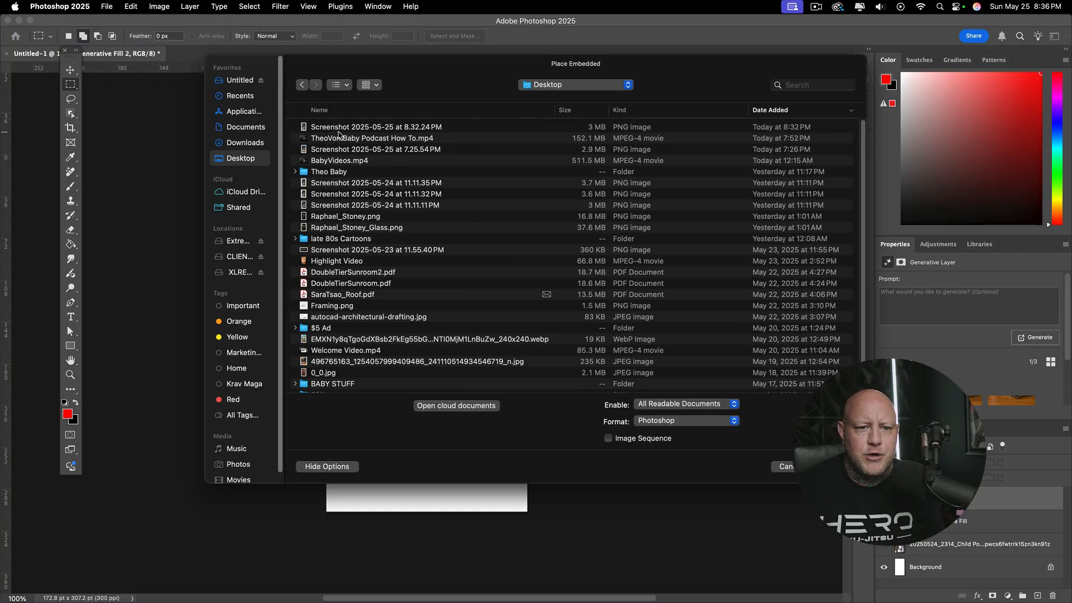
pyautogui.click(339, 129)
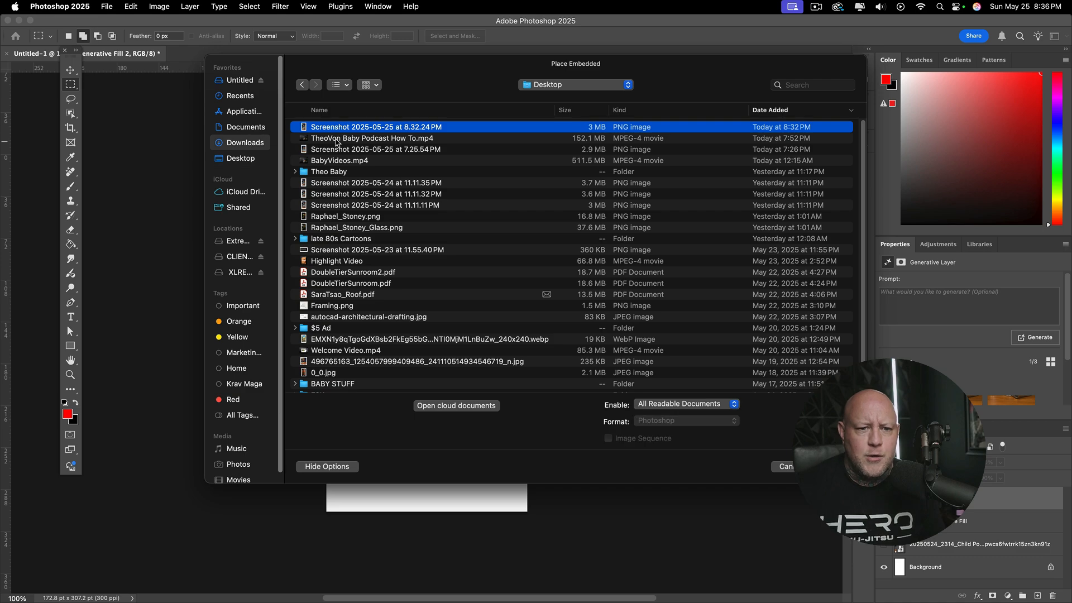
pyautogui.click(343, 128)
pyautogui.press('space')
pyautogui.press('space')
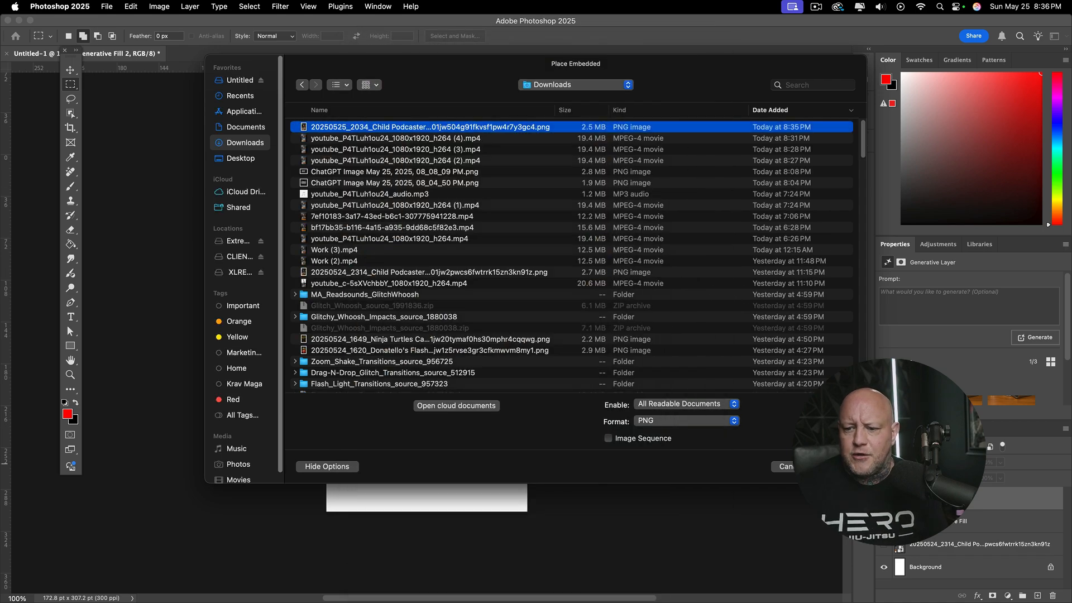
pyautogui.press('Return')
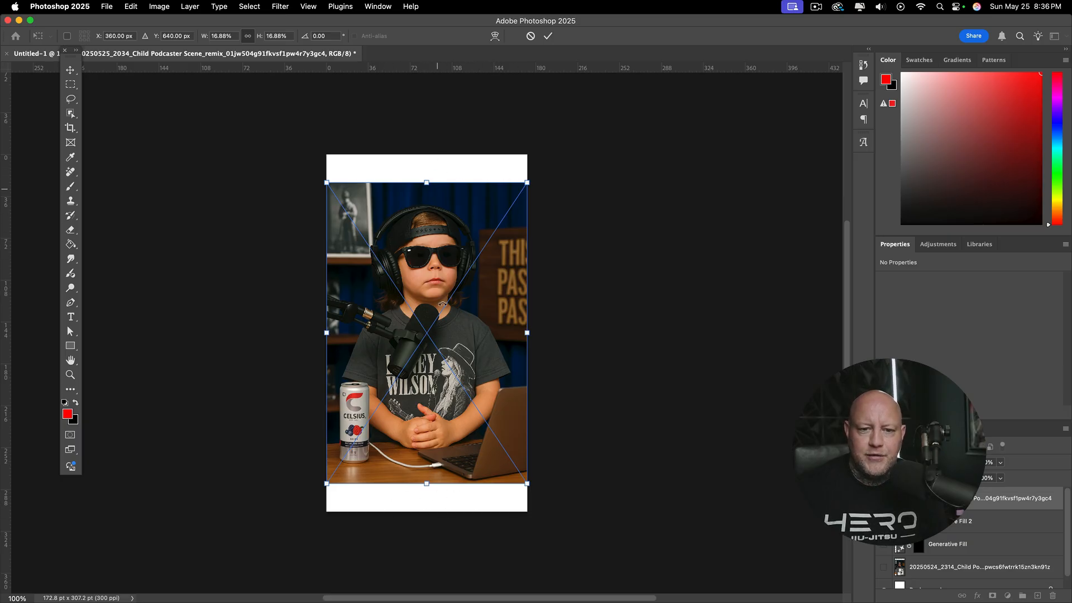
# Step: Commit the placed image, select the blank strip above it with a slight overlap, and apply Generative Fill with an empty prompt
pyautogui.click(71, 84)
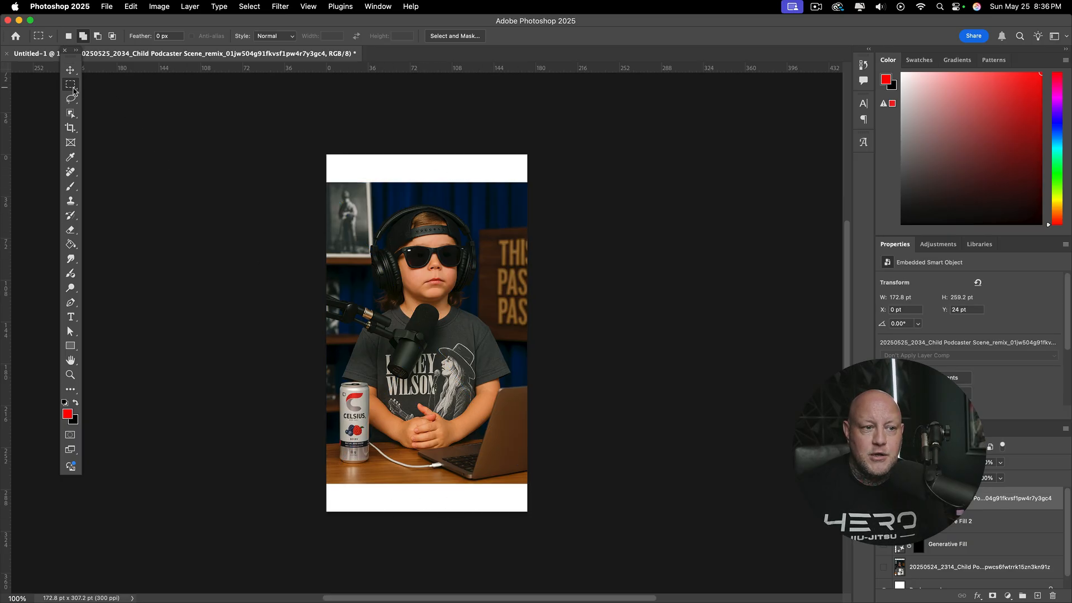
pyautogui.moveTo(326, 155); pyautogui.dragTo(539, 192)
pyautogui.click(130, 6)
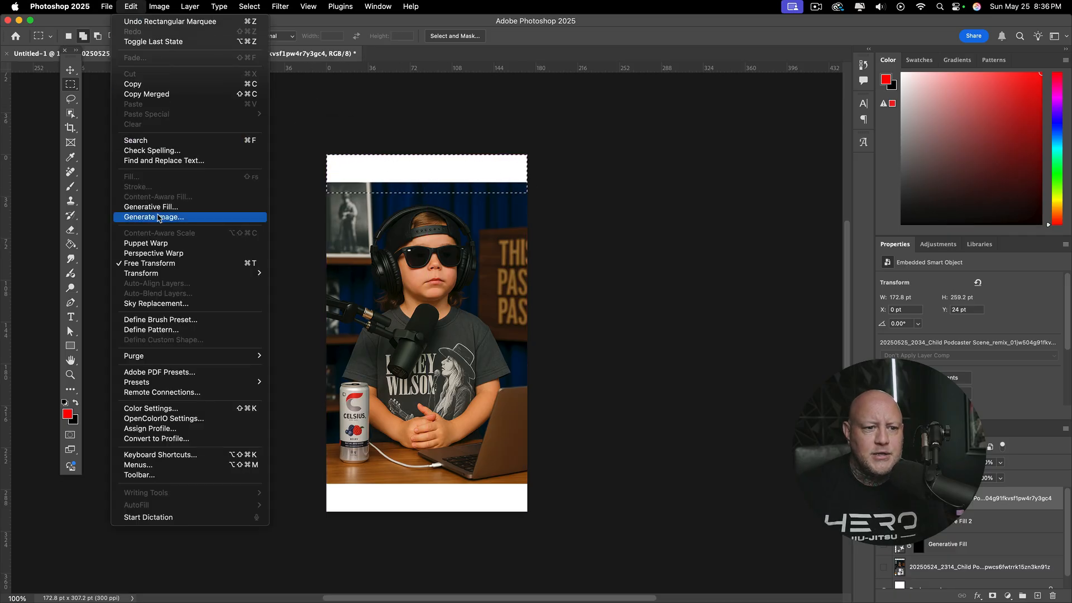
pyautogui.click(145, 207)
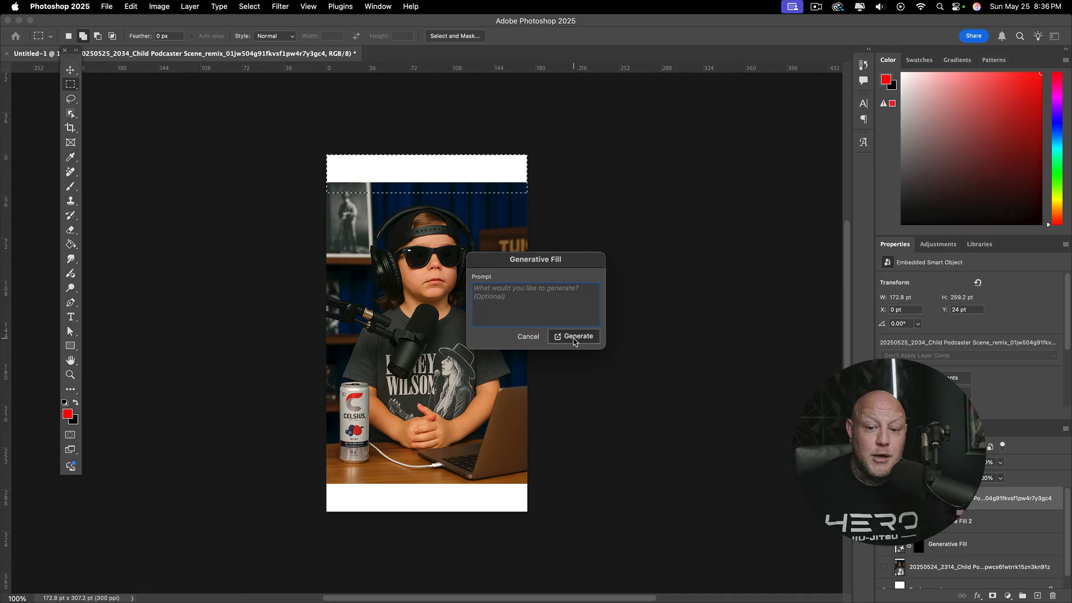
pyautogui.click(575, 336)
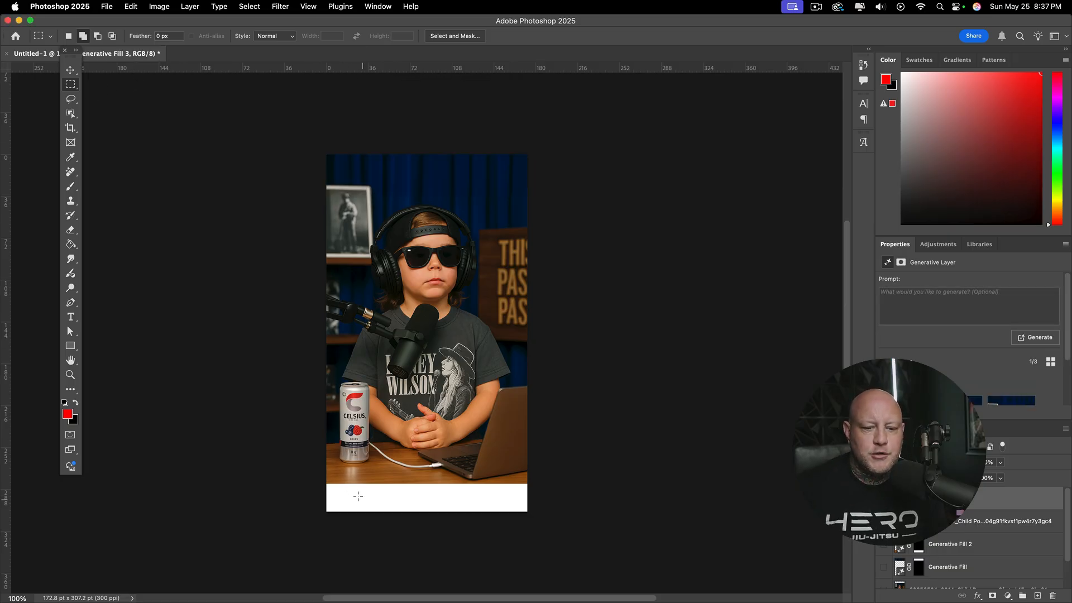
# Step: Select the blank strip below the image with a slight overlap onto the desk and apply Generative Fill without a prompt
pyautogui.moveTo(323, 475); pyautogui.dragTo(543, 515)
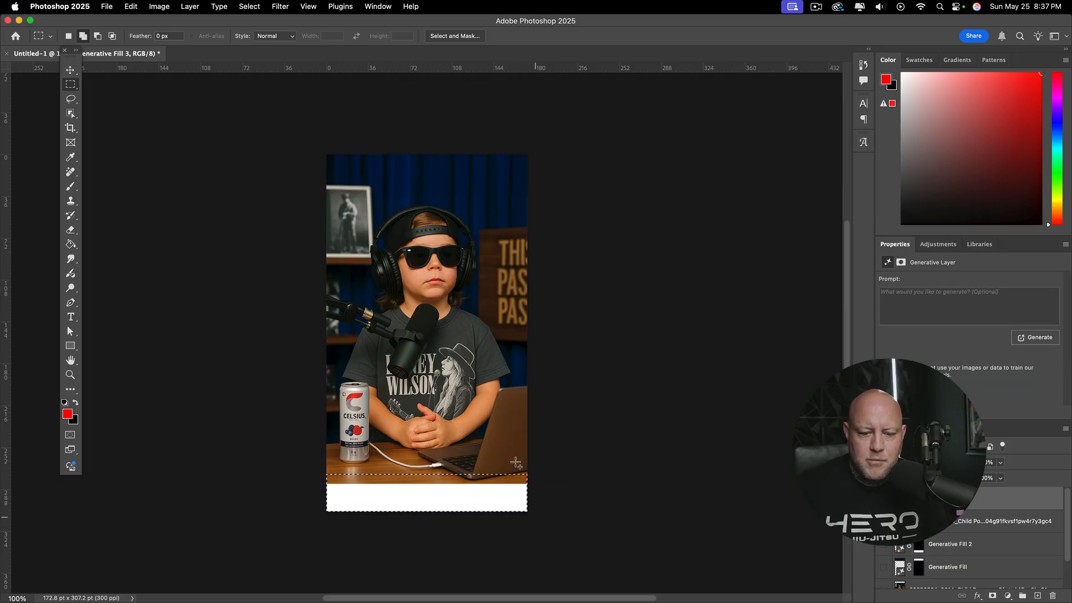
pyautogui.click(140, 4)
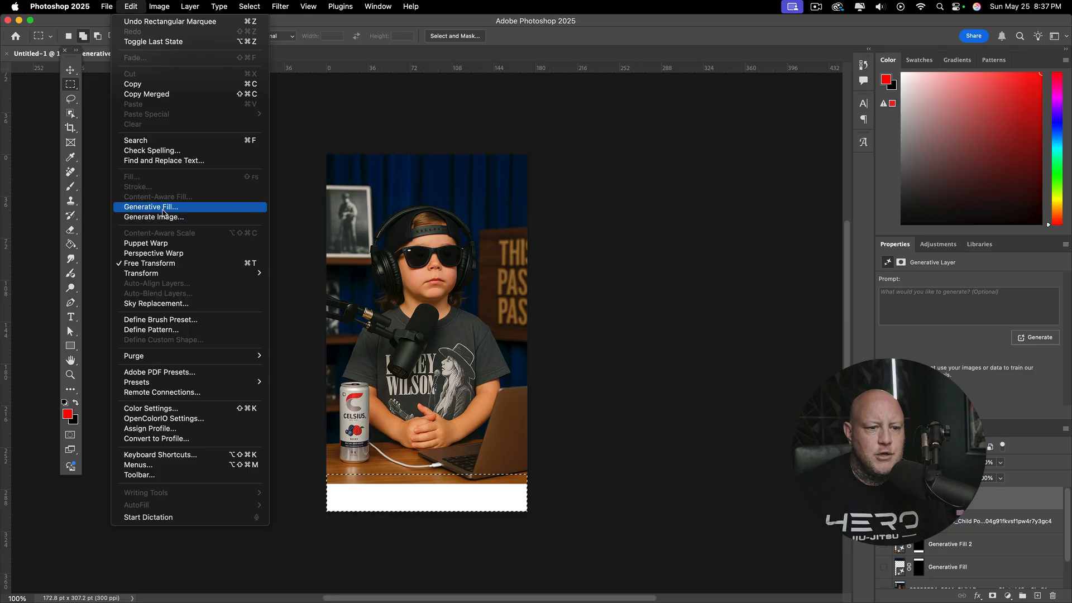
pyautogui.click(150, 207)
pyautogui.click(575, 338)
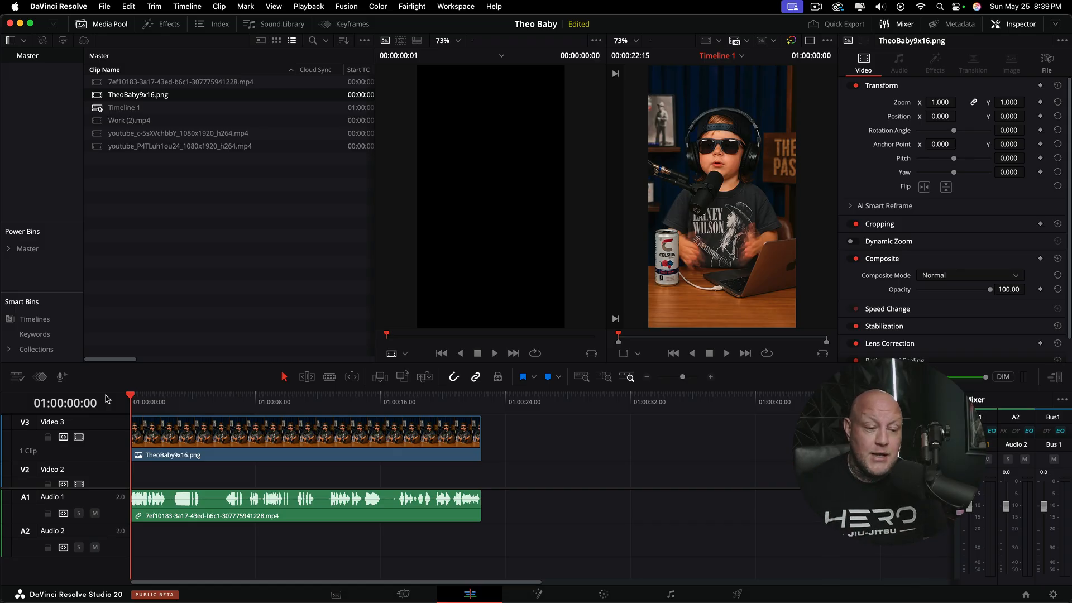
pyautogui.moveTo(137, 400)
pyautogui.mouseDown()
pyautogui.moveTo(455, 419)
pyautogui.moveTo(482, 439)
pyautogui.moveTo(111, 454)
pyautogui.mouseUp()
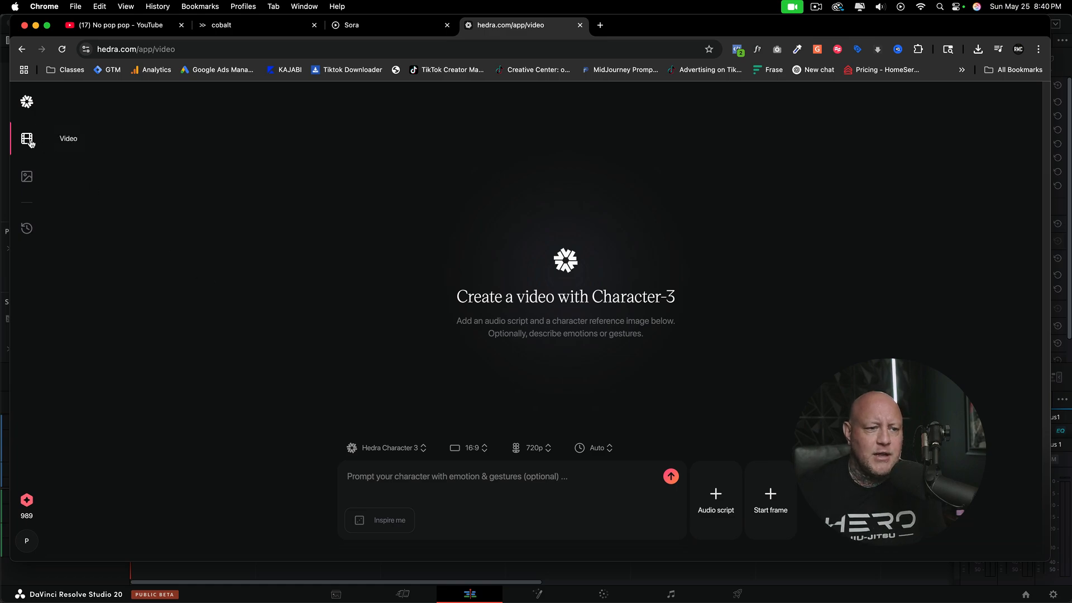
# Step: Upload "Stay off the weiner.wav" from the Theo Baby folder as the audio script and add it to the video
pyautogui.click(713, 506)
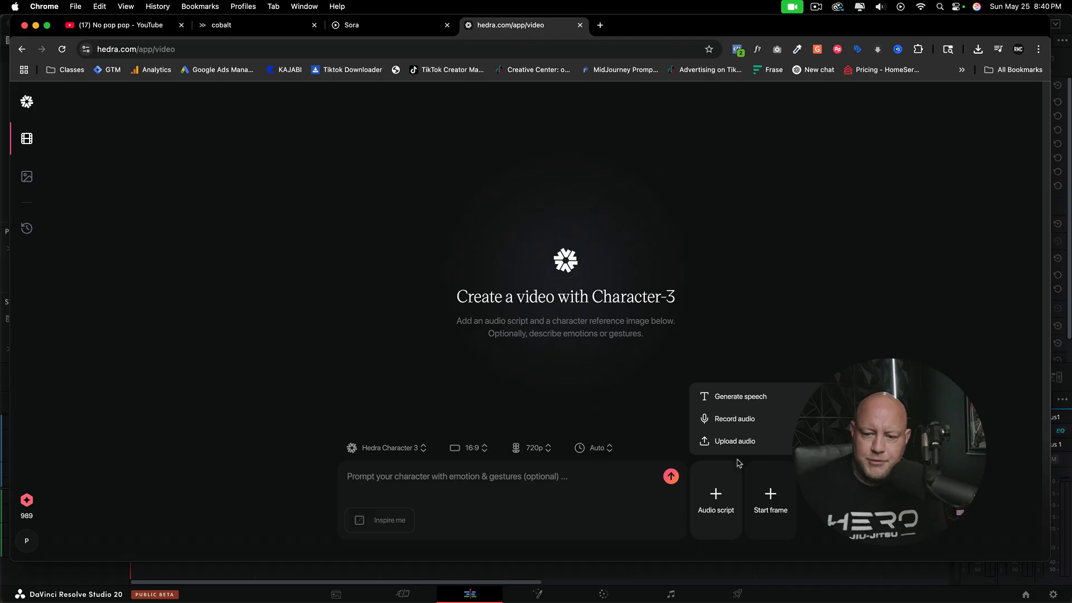
pyautogui.click(729, 441)
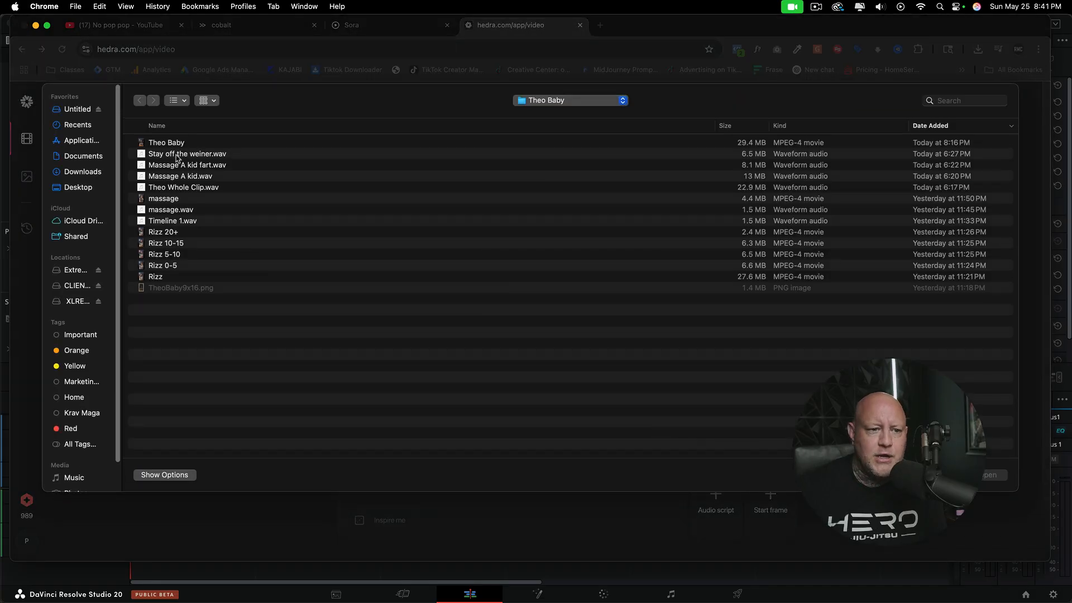
pyautogui.click(177, 156)
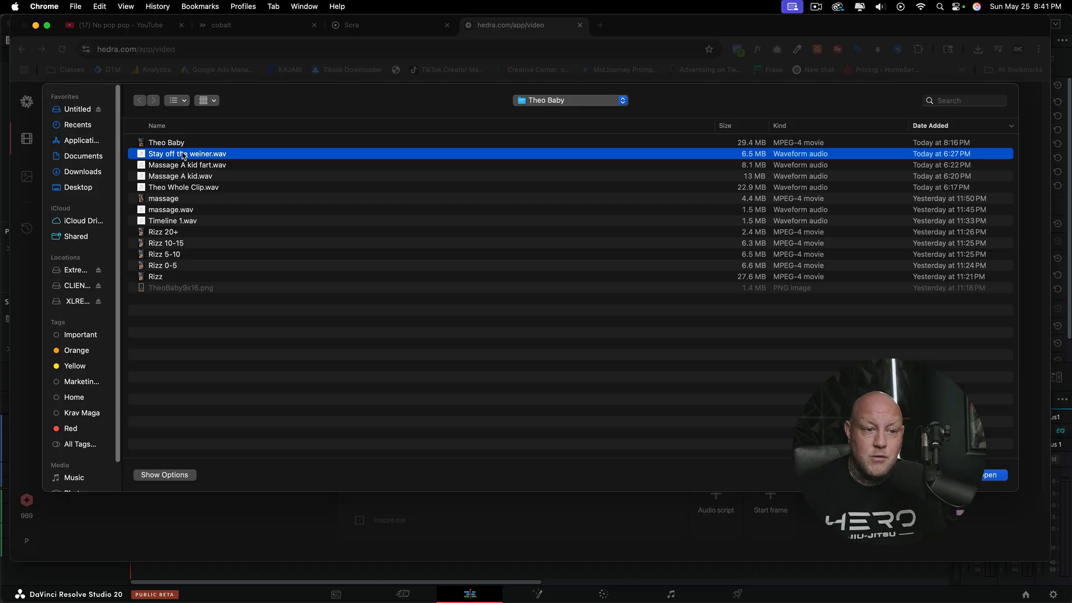
pyautogui.click(979, 476)
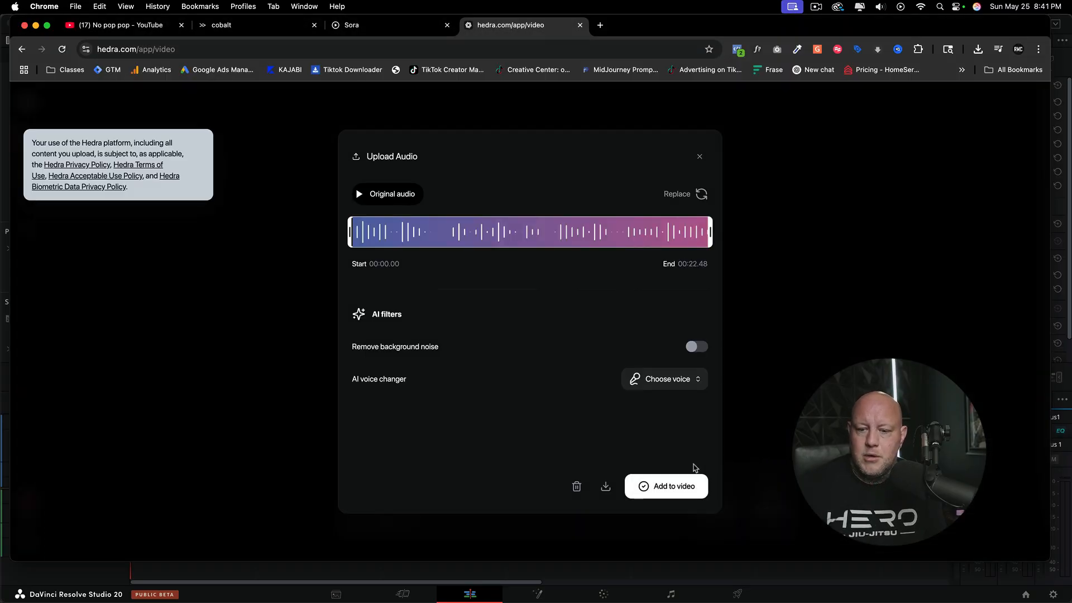
pyautogui.click(670, 486)
# Step: Upload Newtheo.png from the Desktop as the start frame, previewing the image before choosing it
pyautogui.click(771, 497)
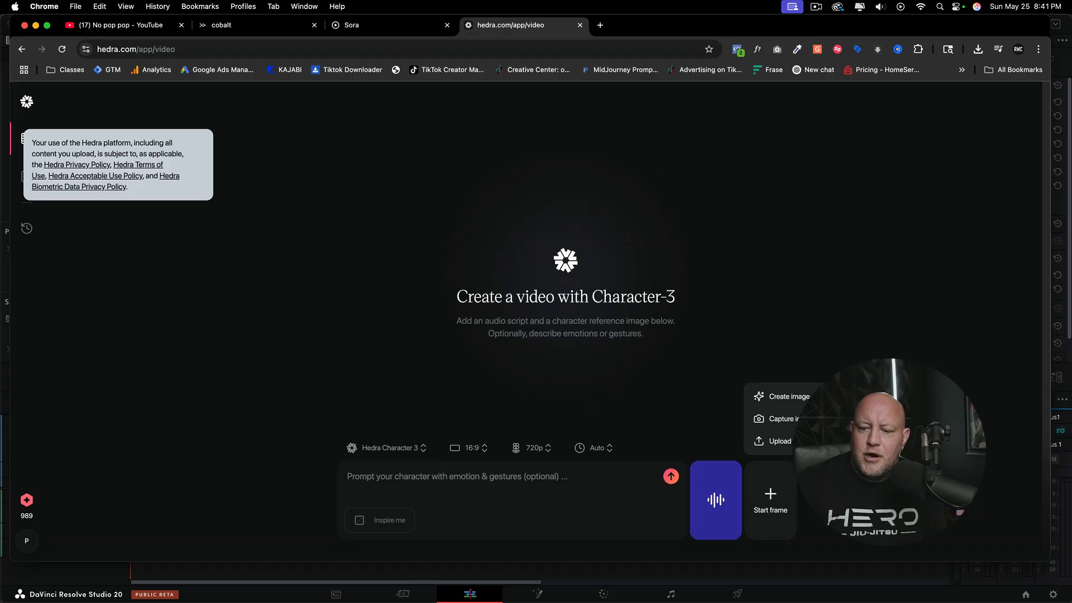
pyautogui.click(790, 446)
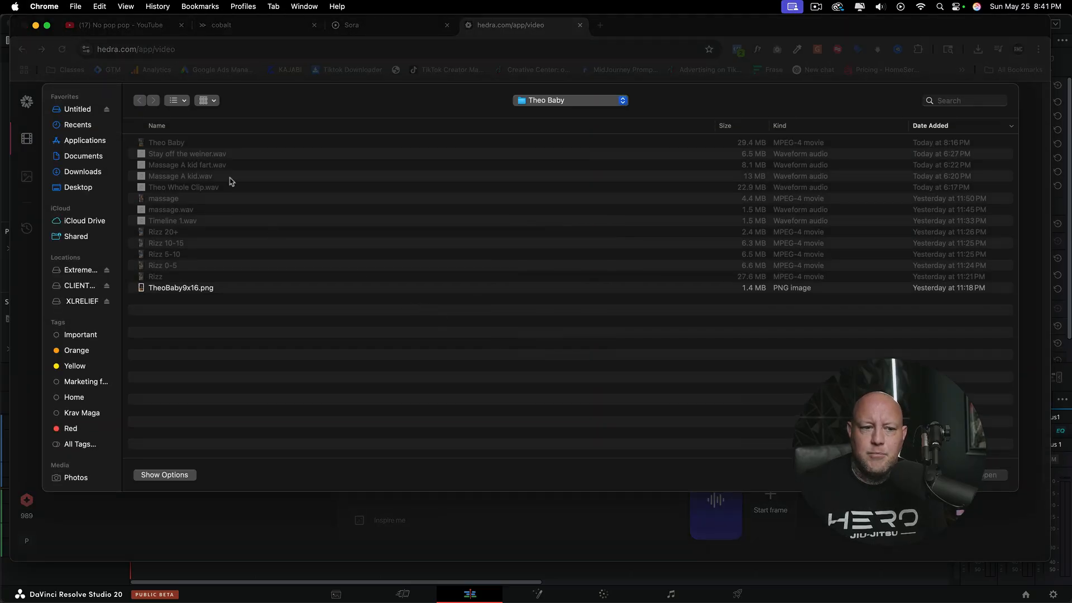
pyautogui.click(179, 288)
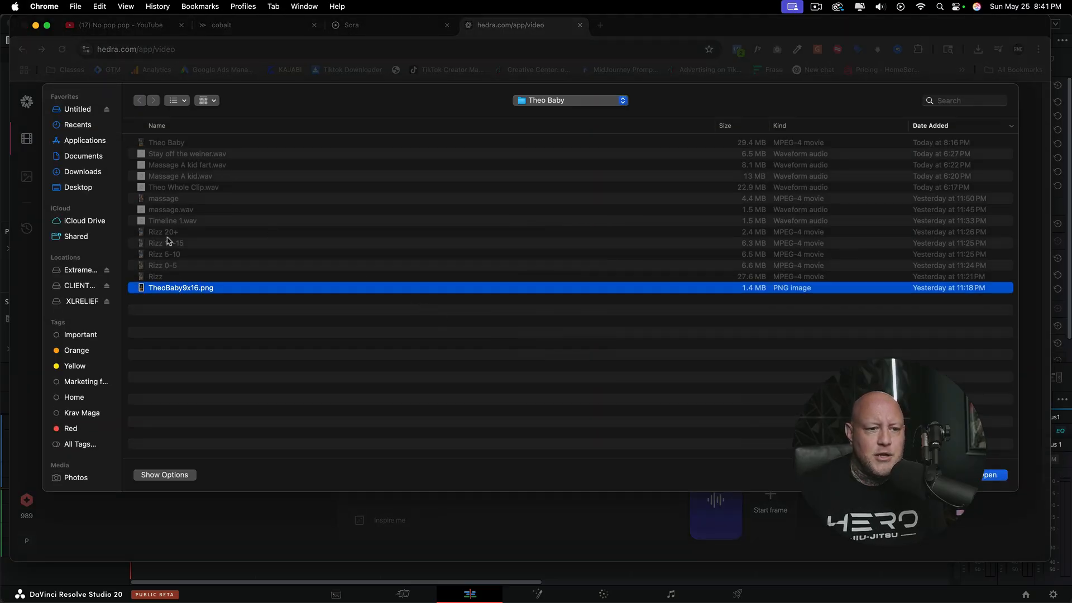
pyautogui.click(78, 187)
pyautogui.click(223, 143)
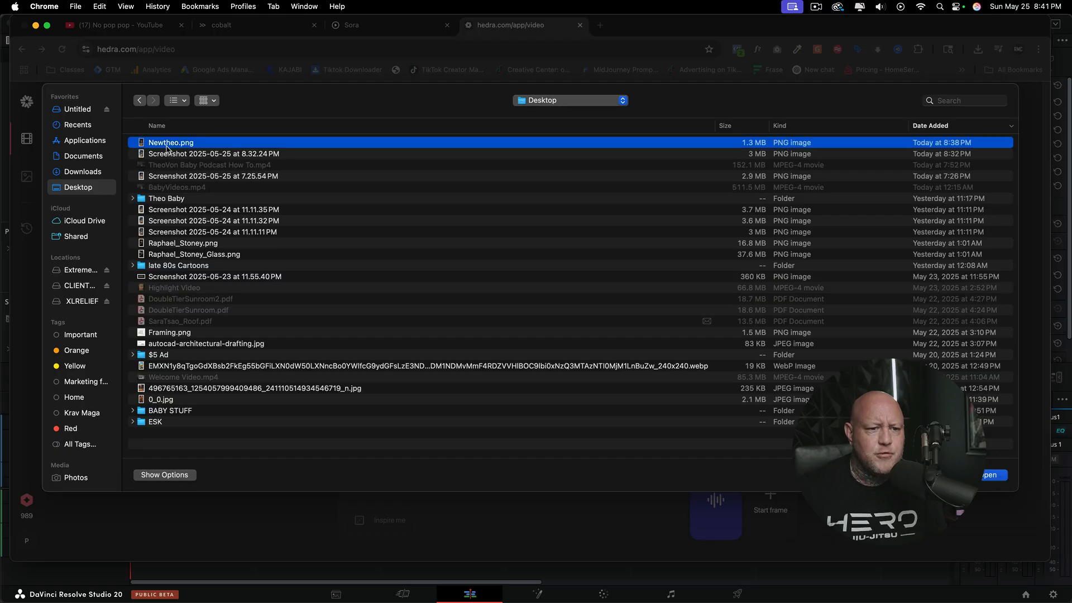
pyautogui.press('space')
pyautogui.press('space')
pyautogui.click(988, 476)
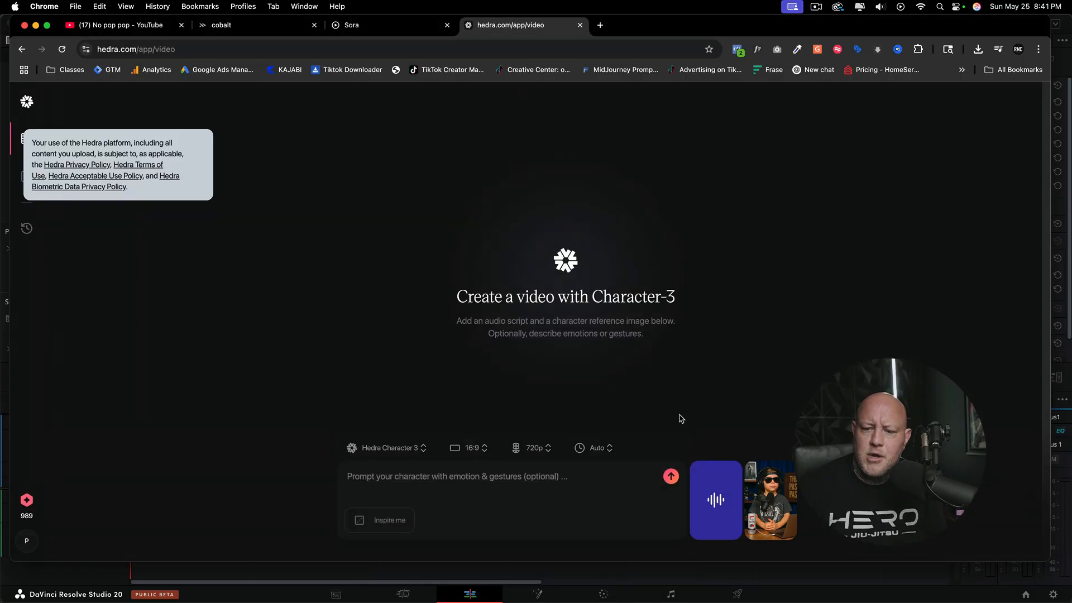
# Step: Write the character prompt "Baby talking on podcast using hand gestures and emotion."
pyautogui.click(399, 474)
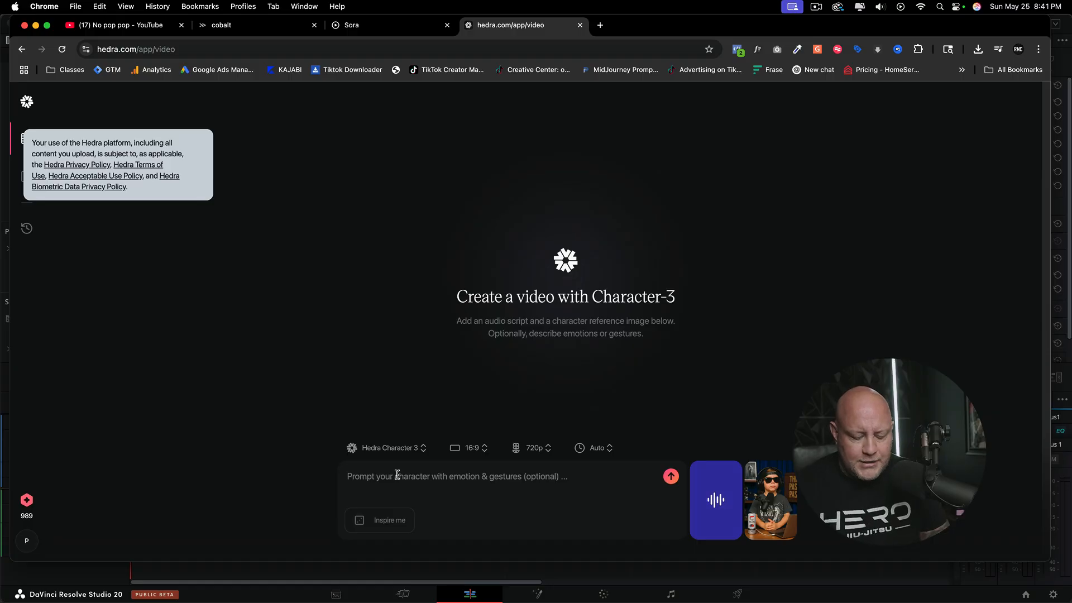
pyautogui.write('Baby ')
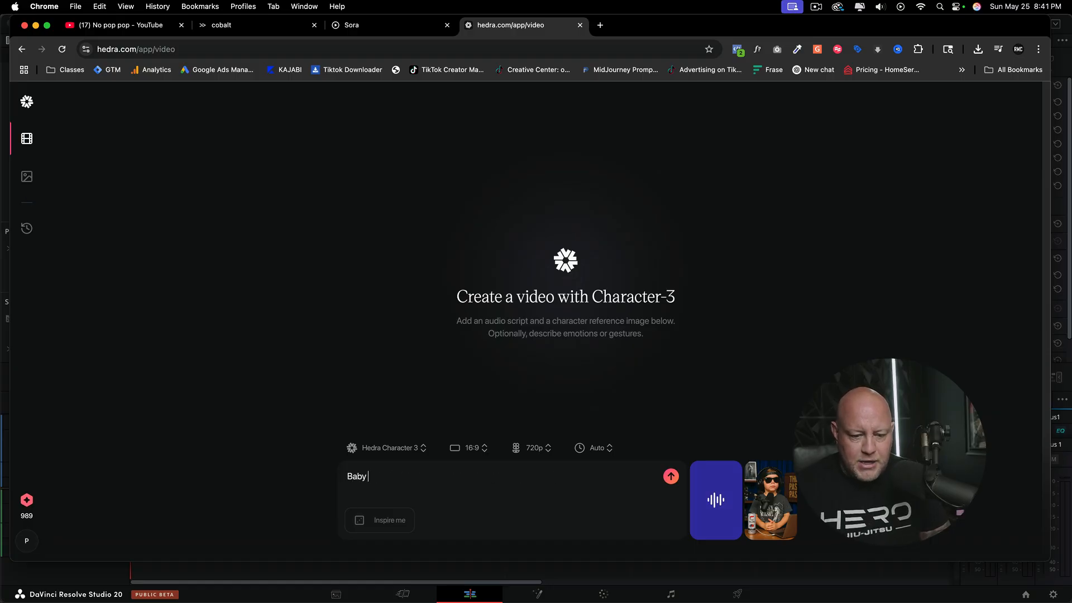
pyautogui.write('talking on ')
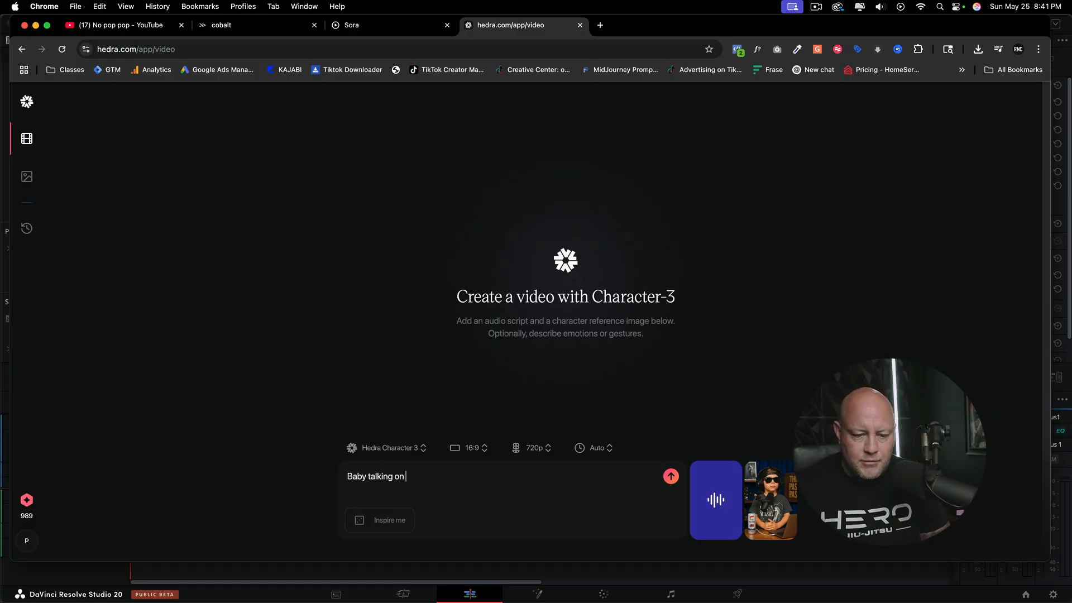
pyautogui.write('pod')
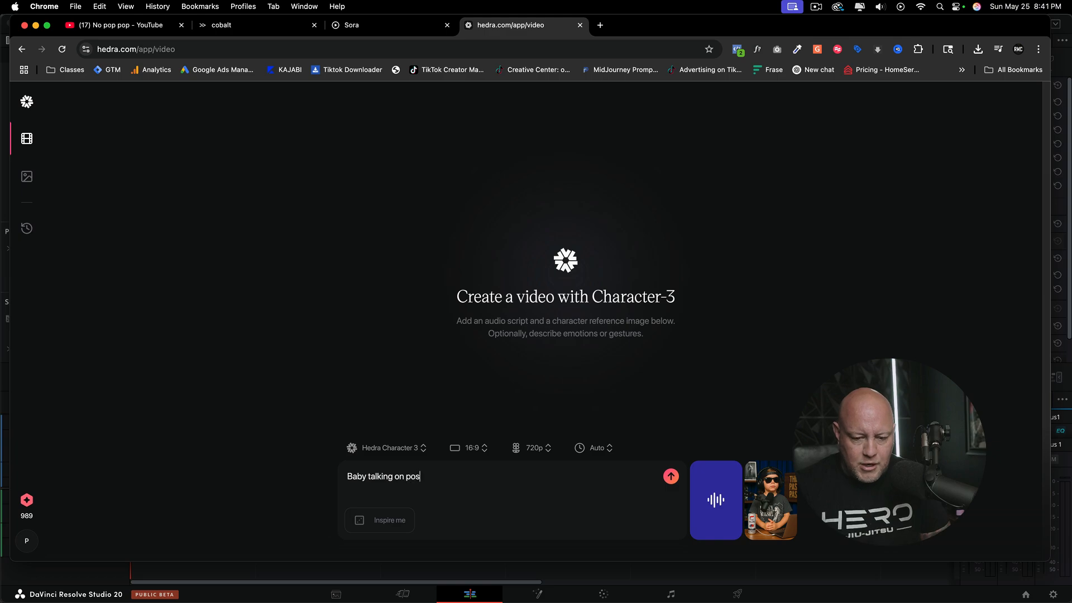
pyautogui.press('BackSpace')
pyautogui.write('dca')
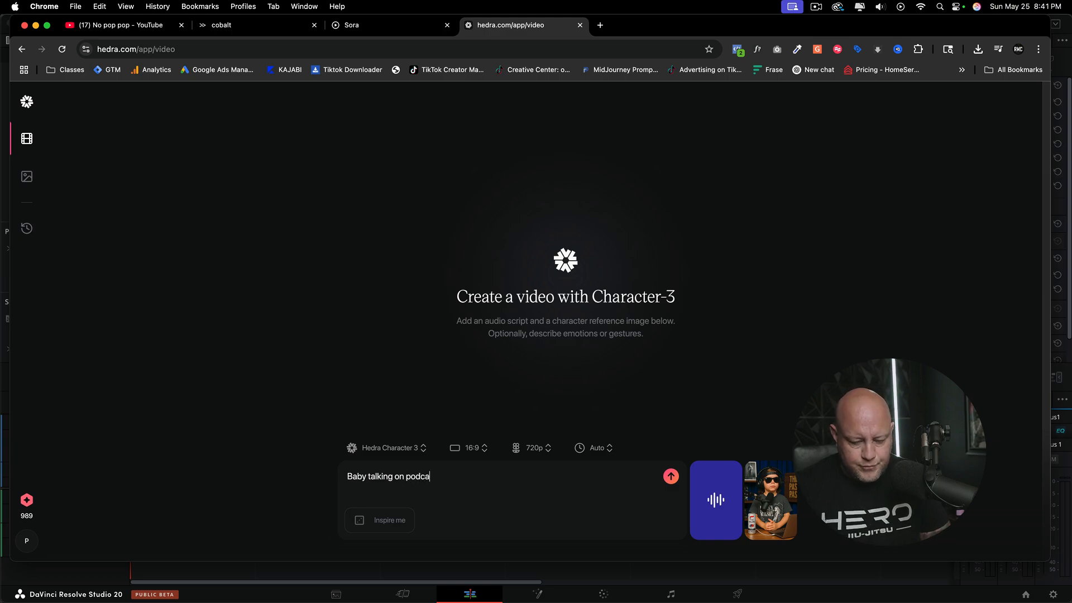
pyautogui.write('st using ')
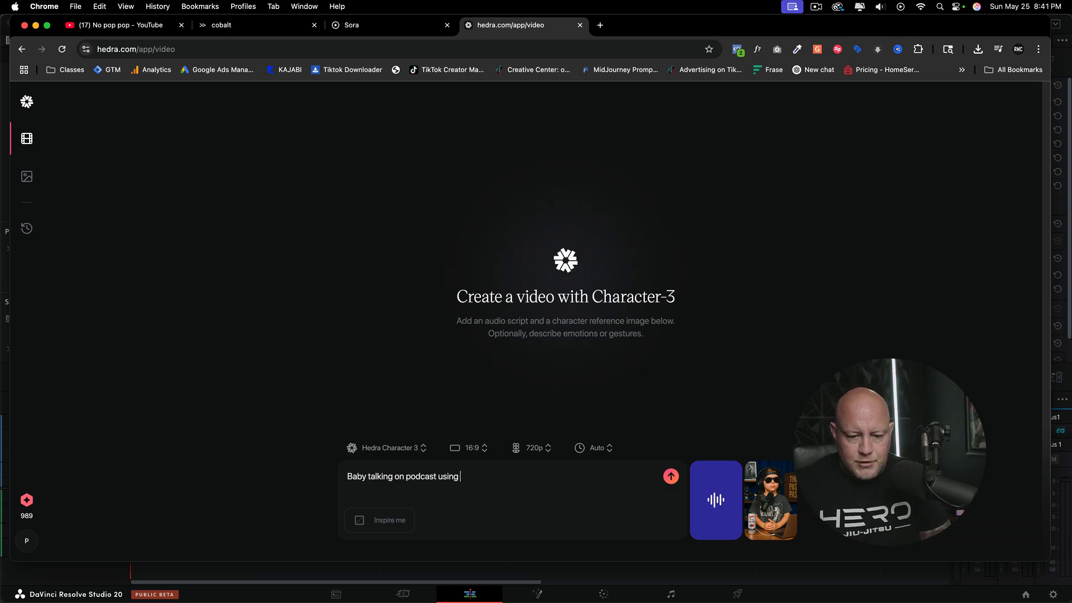
pyautogui.write('hand ges')
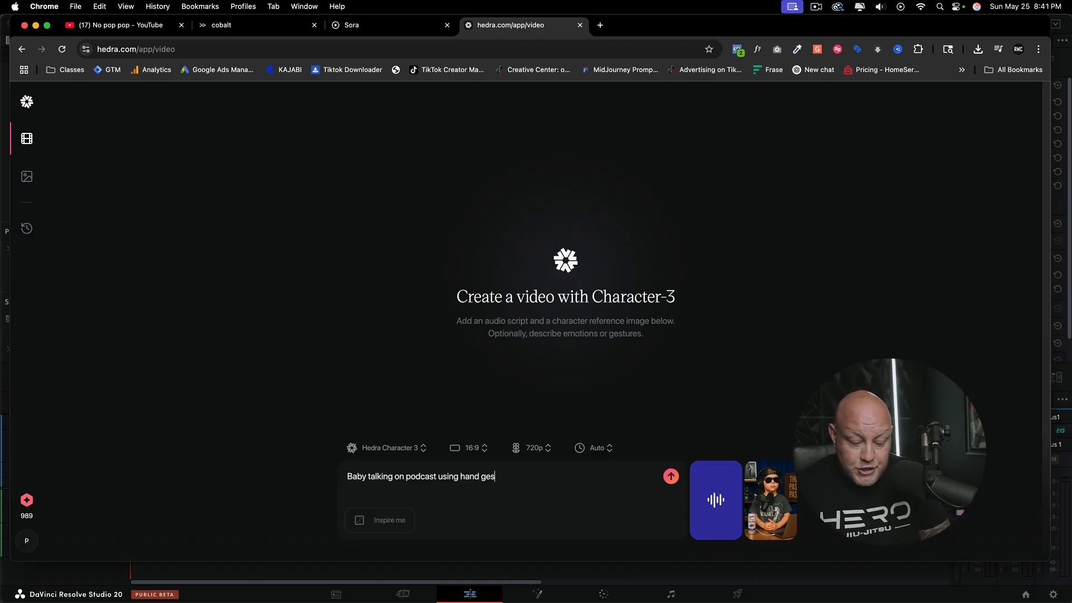
pyautogui.write('tures and em')
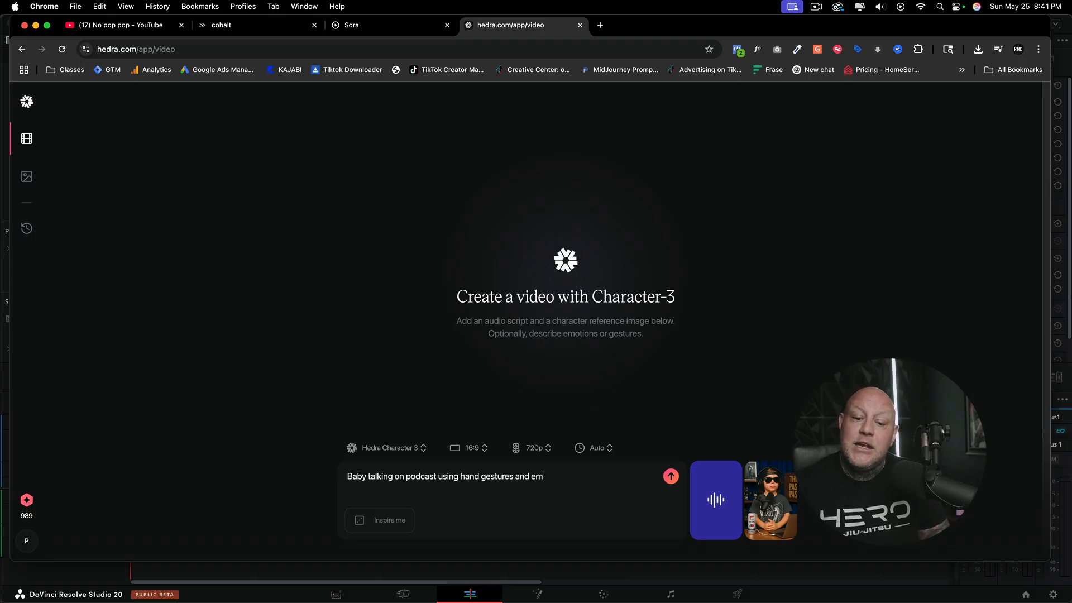
pyautogui.write('otion')
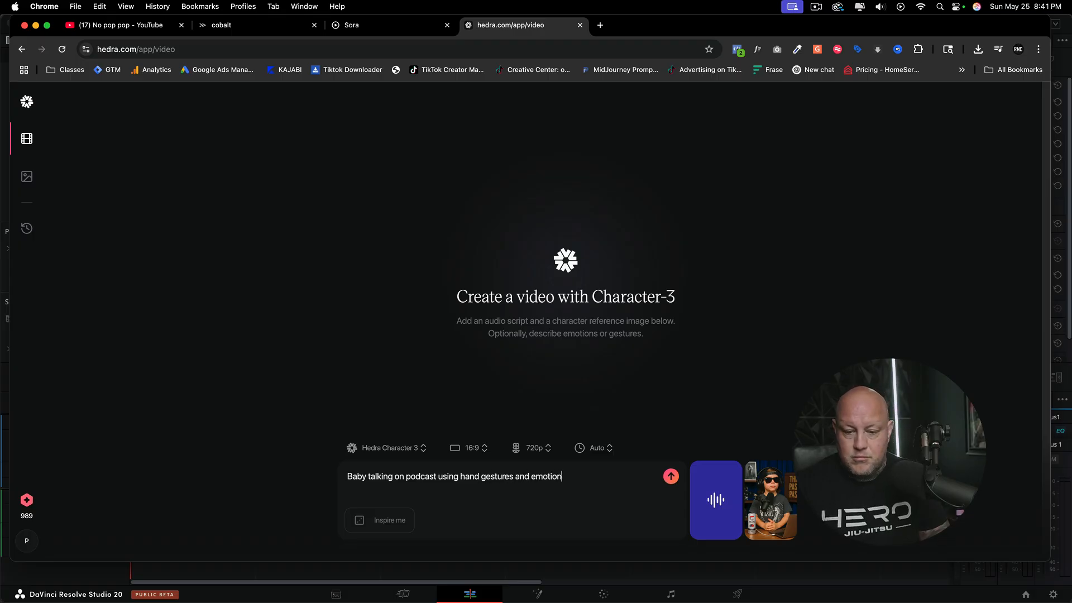
pyautogui.write('.')
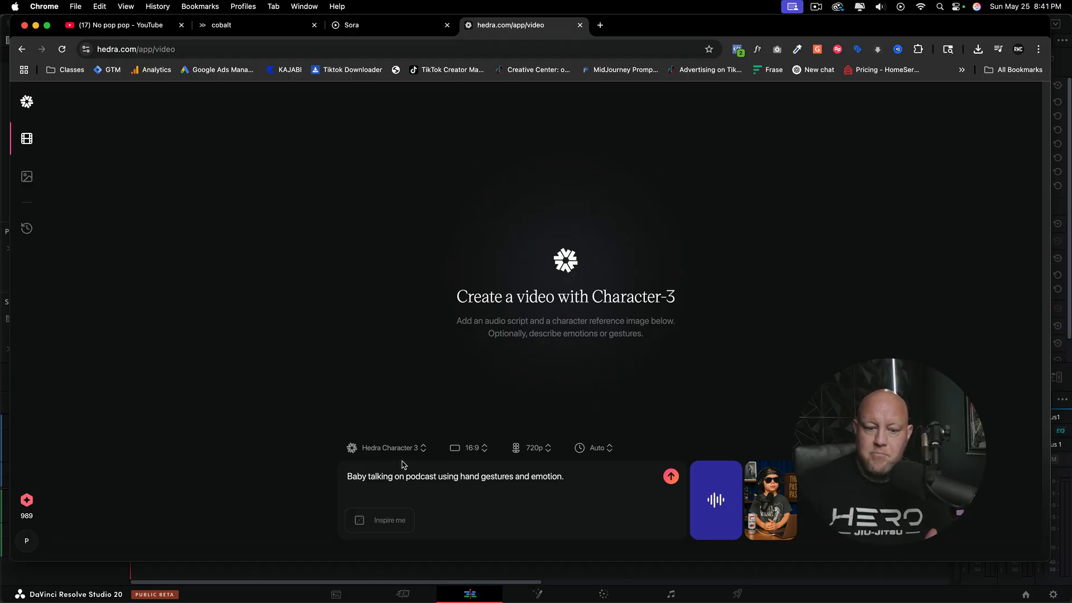
# Step: Set the video's aspect ratio to 9:16 and start the generation
pyautogui.click(478, 454)
pyautogui.click(476, 418)
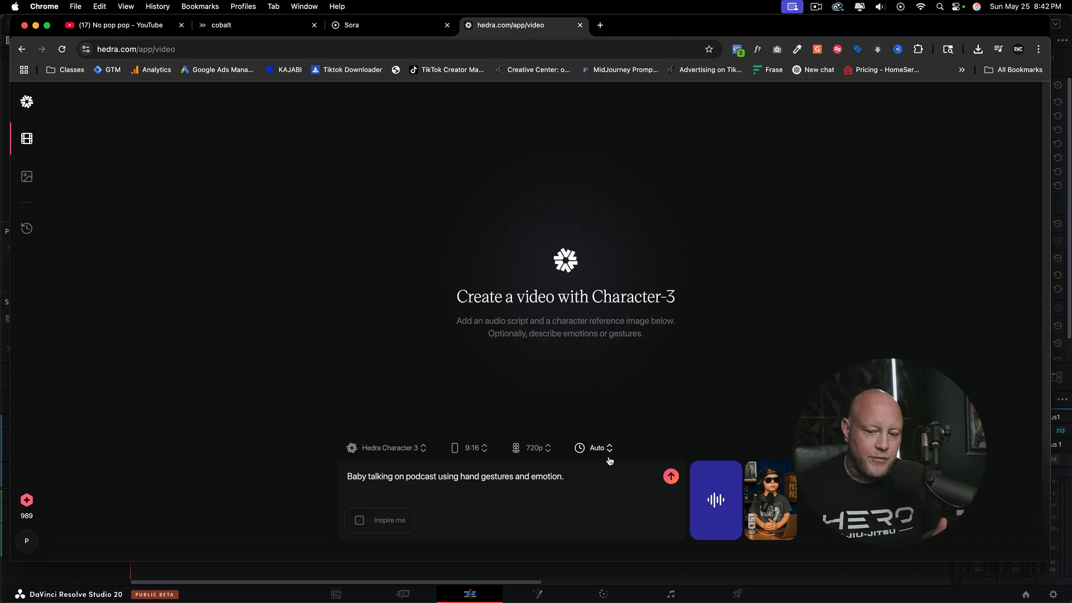
pyautogui.click(671, 477)
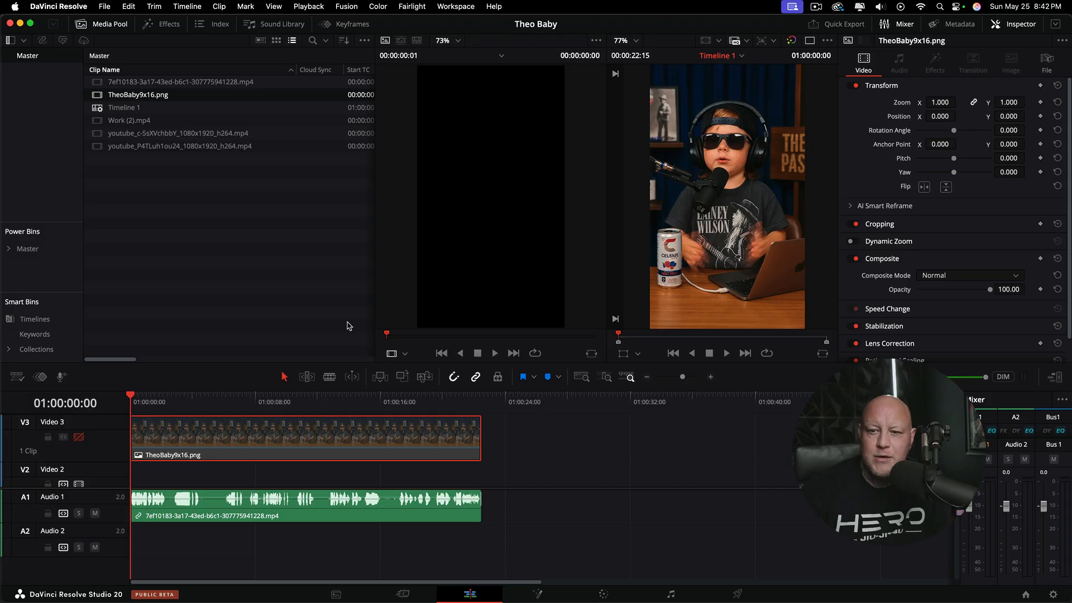
# Step: In DaVinci Resolve, examine the can lettering, shirt and hands of the generated baby video up close in the timeline viewer
pyautogui.scroll(5, 687, 265)
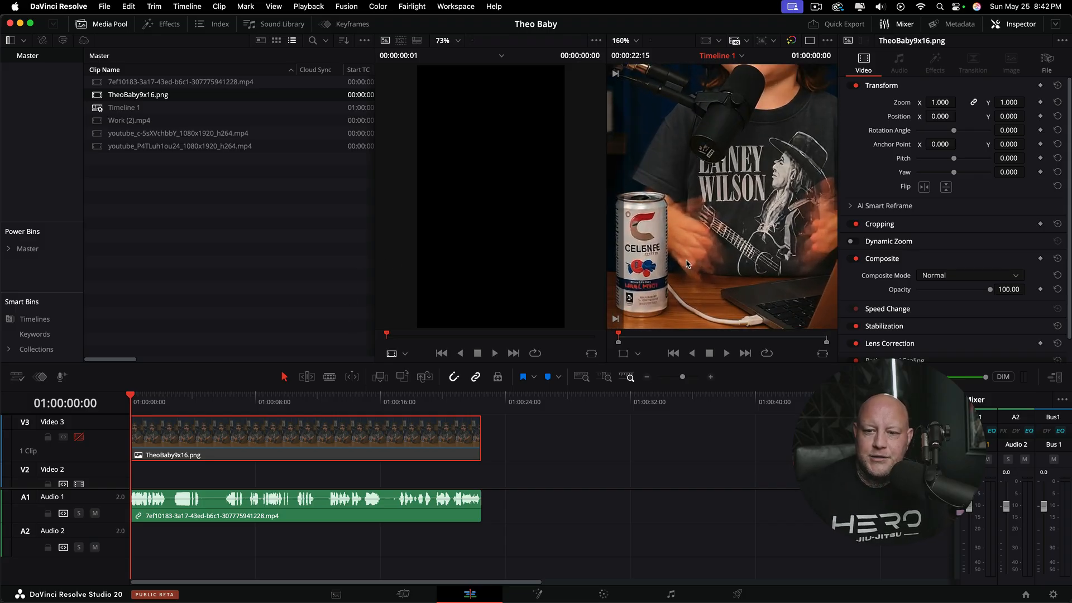
pyautogui.scroll(1, 662, 271)
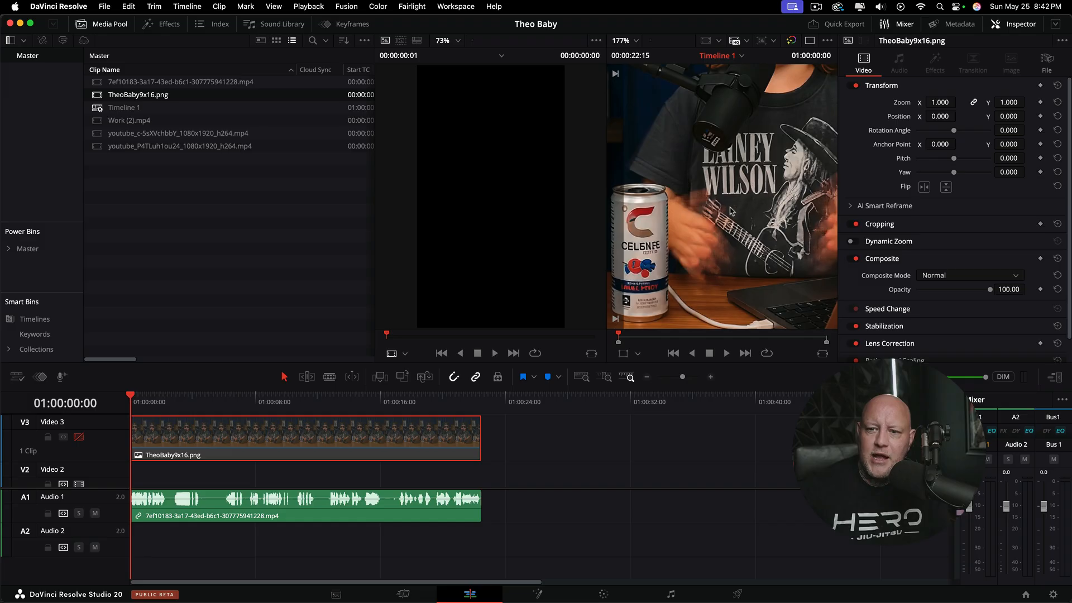
pyautogui.scroll(-5, 730, 211)
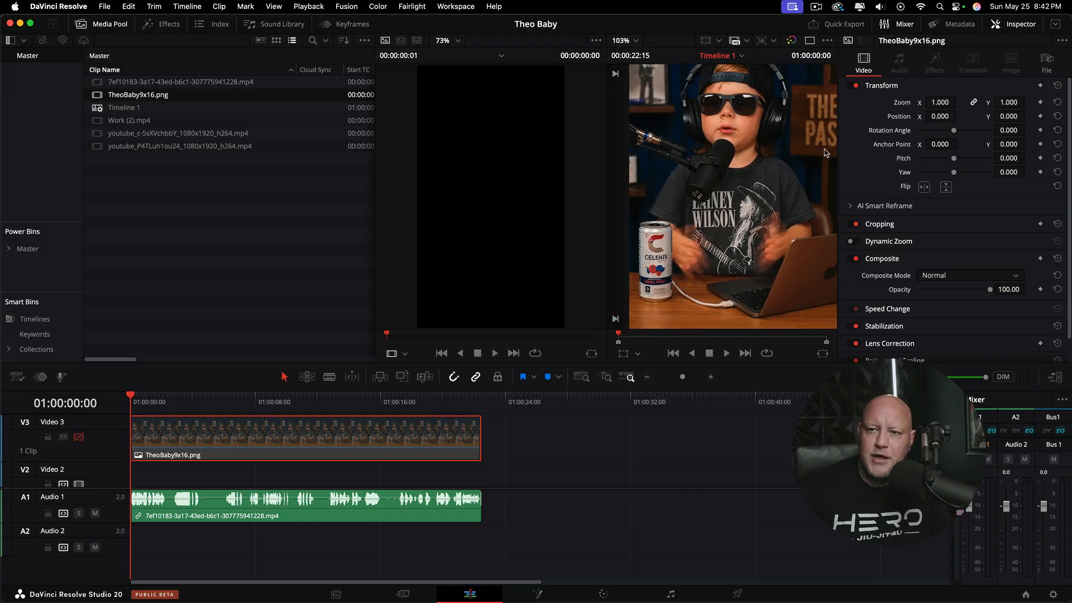
pyautogui.scroll(4, 642, 261)
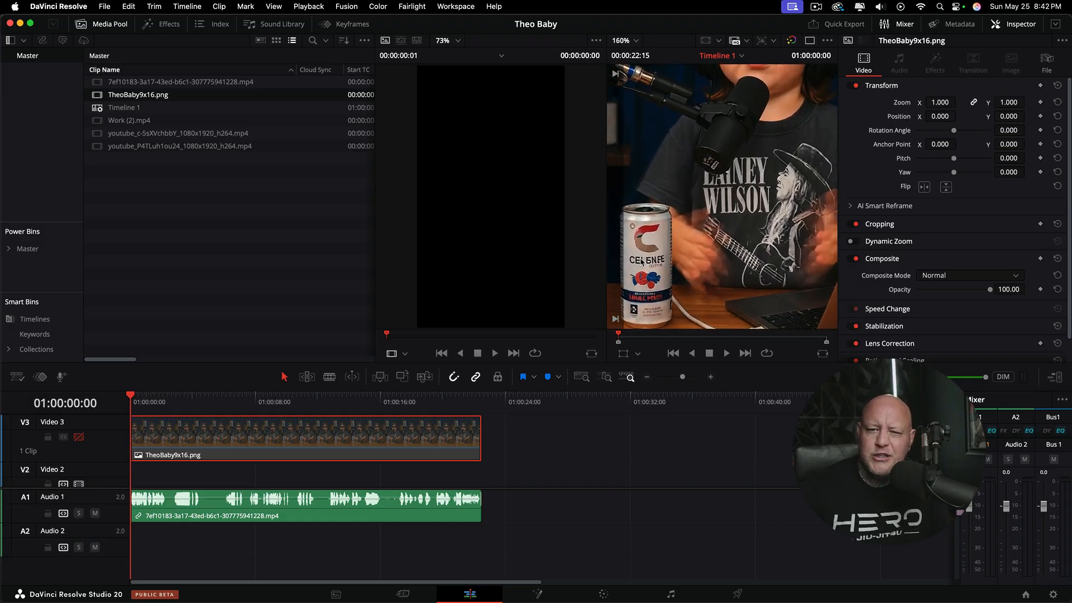
pyautogui.scroll(-6, 642, 261)
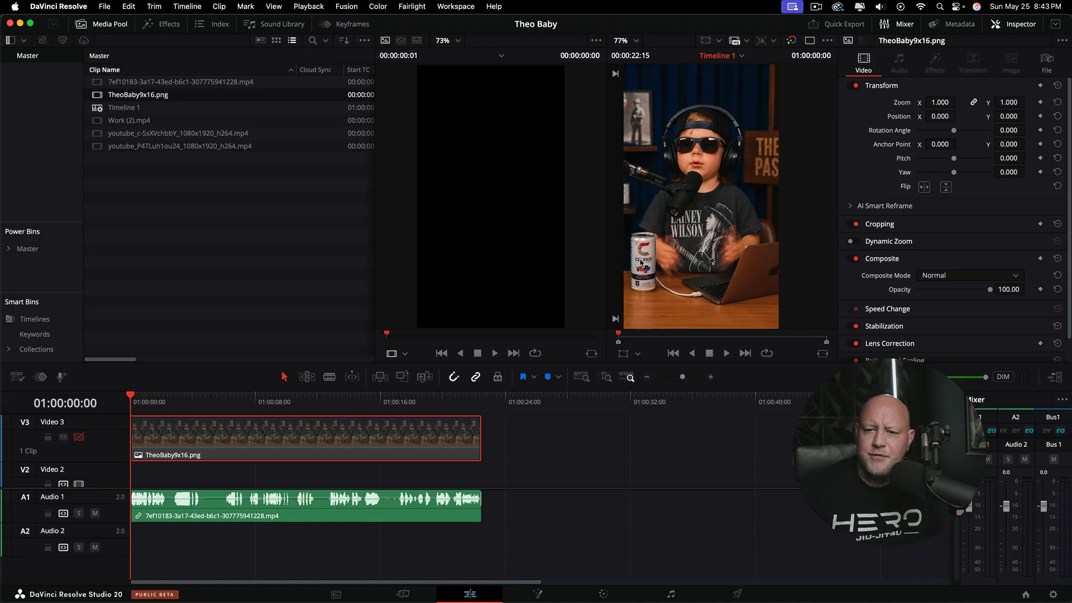
pyautogui.scroll(-1, 642, 260)
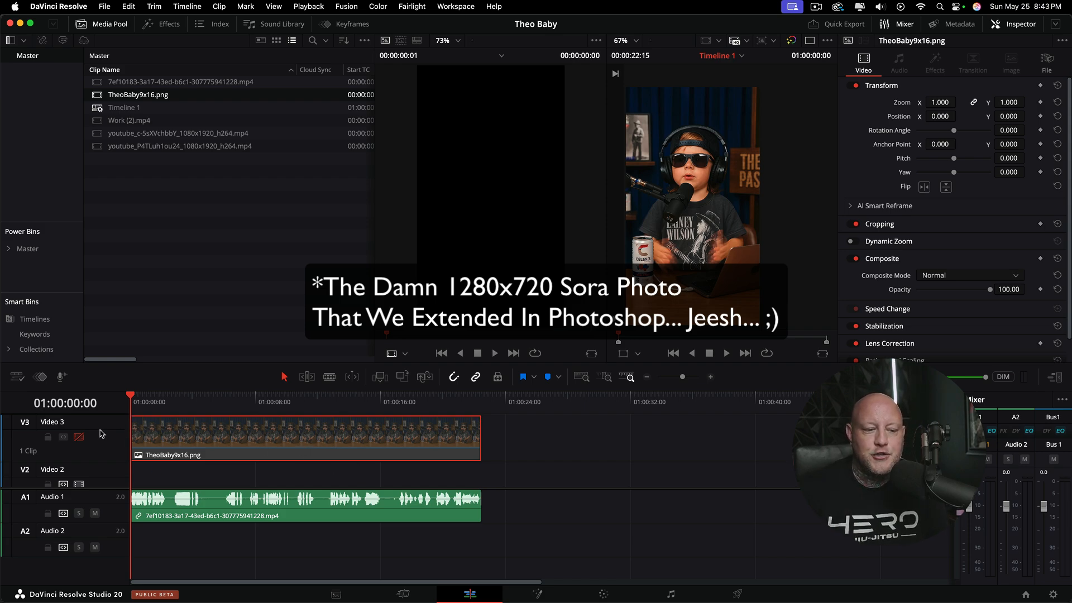
# Step: Enable the Video 3 track holding TheoBaby9x16.png and check the can overlay at 01:00:01:22
pyautogui.click(78, 437)
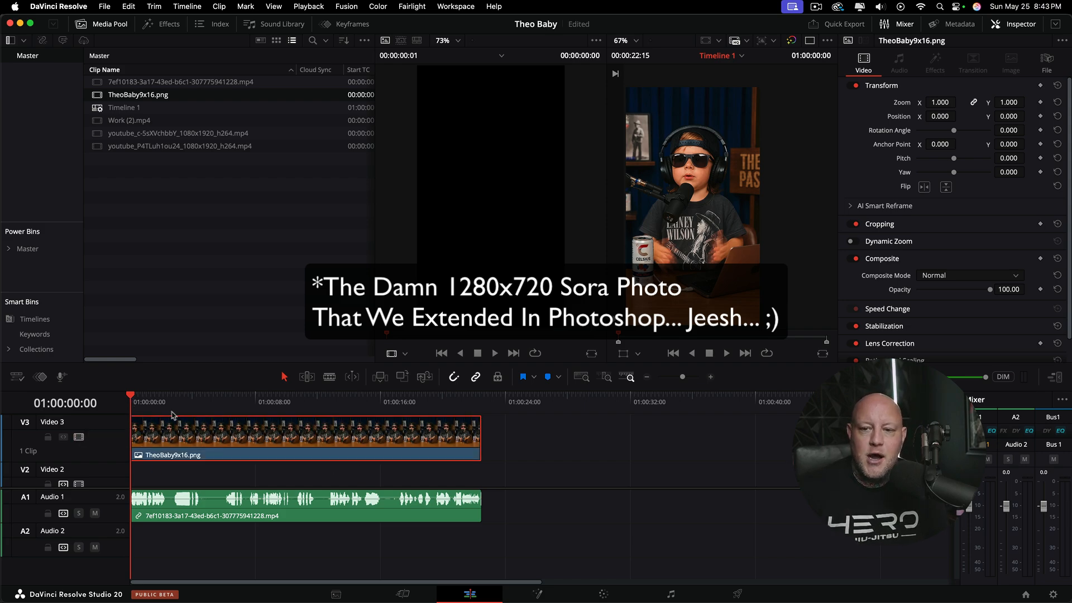
pyautogui.moveTo(134, 398); pyautogui.dragTo(158, 412)
pyautogui.scroll(-4, 217, 476)
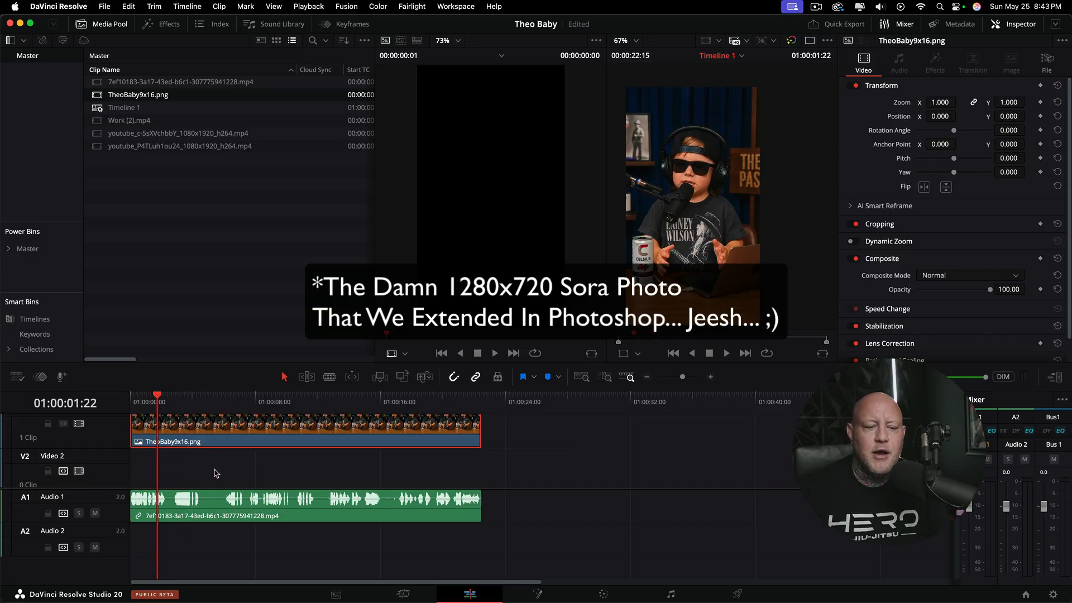
pyautogui.scroll(4, 213, 471)
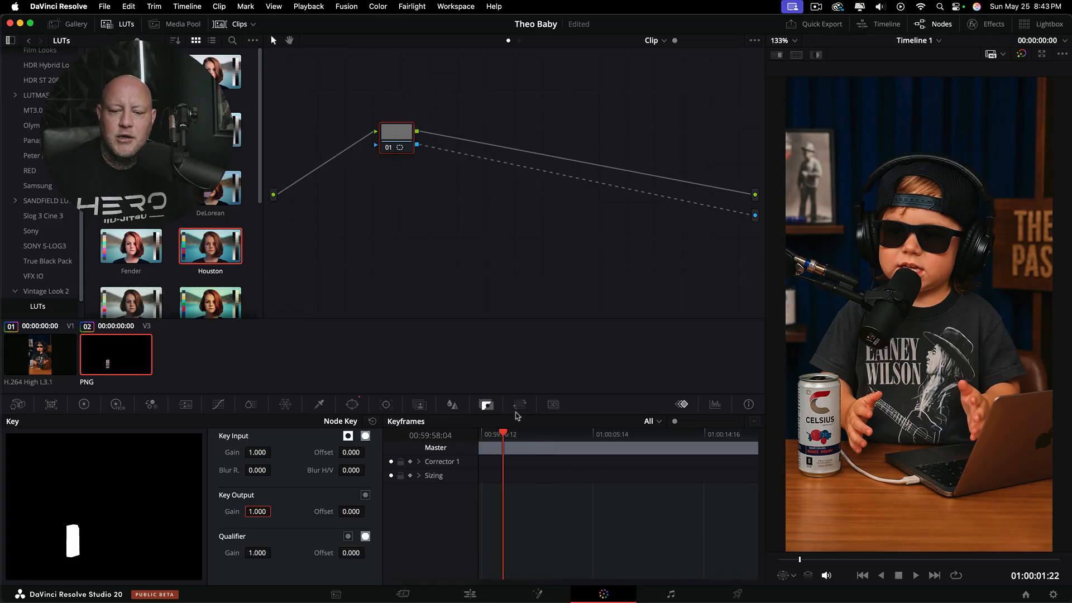
# Step: Inspect the pen mask around the can and its node key in the PNG's color grade, and check the overlay at 01:00:08:21
pyautogui.click(352, 405)
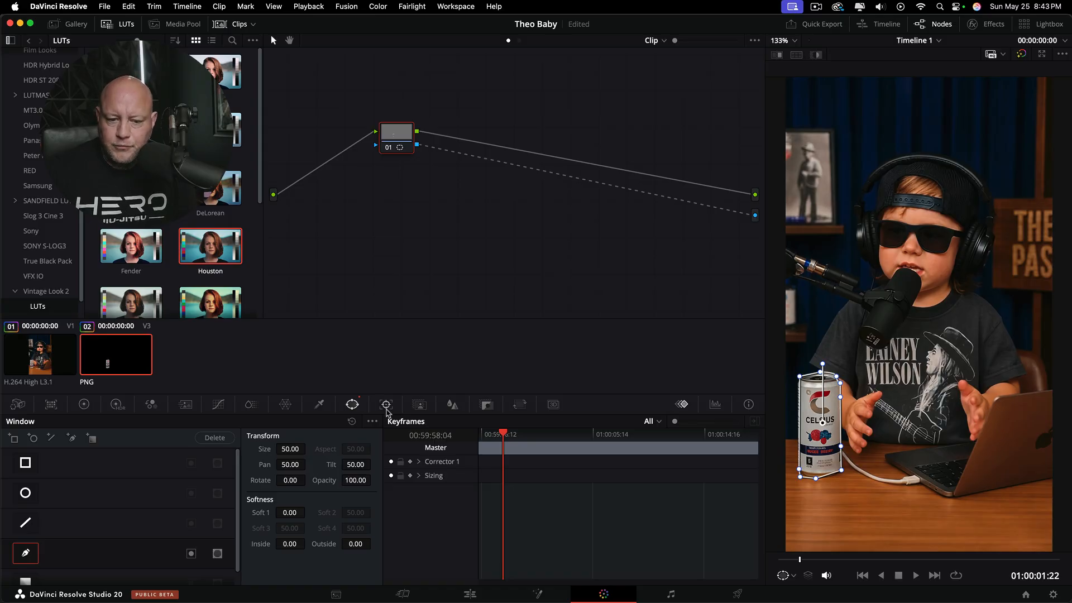
pyautogui.click(488, 405)
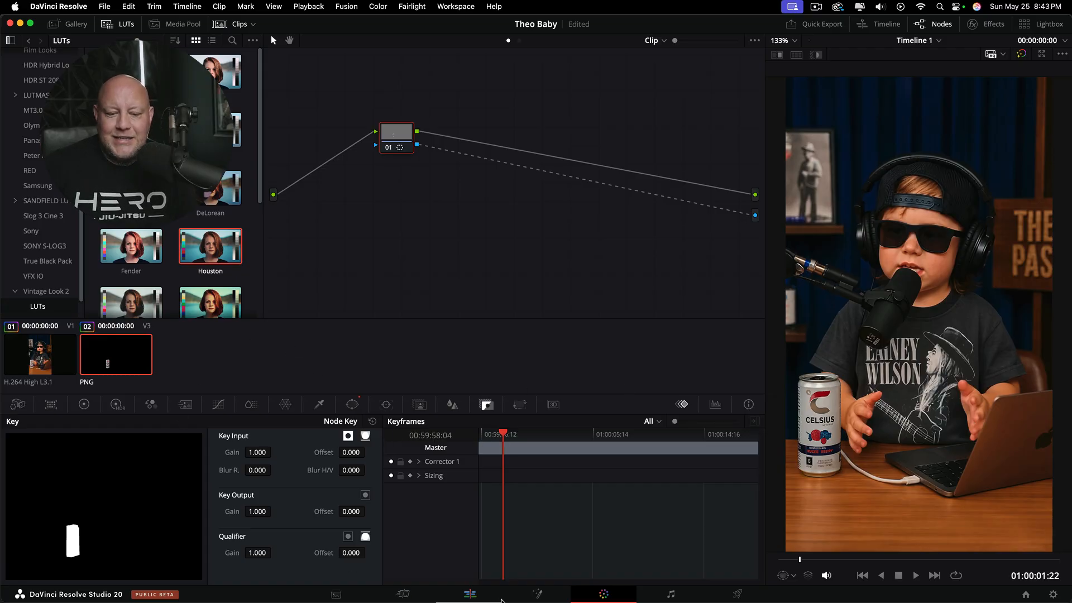
pyautogui.click(466, 595)
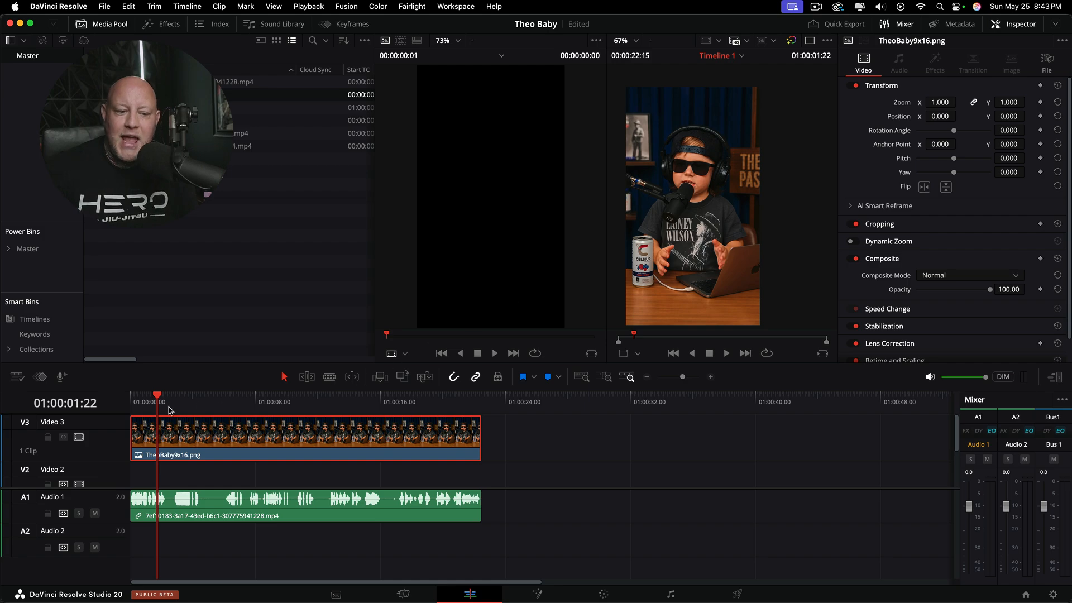
pyautogui.moveTo(158, 398); pyautogui.dragTo(266, 419)
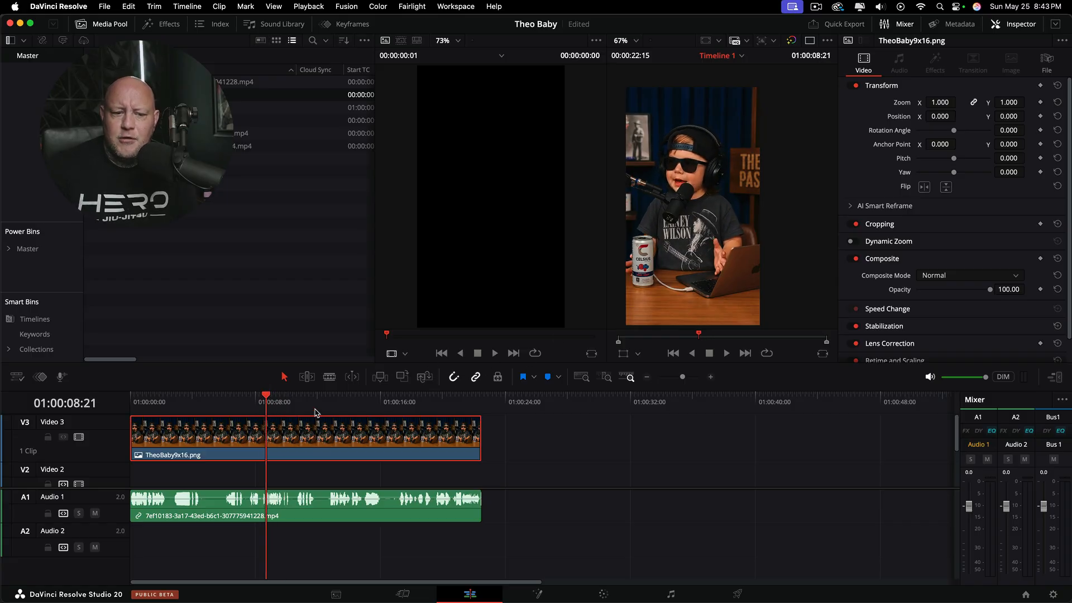
pyautogui.click(603, 594)
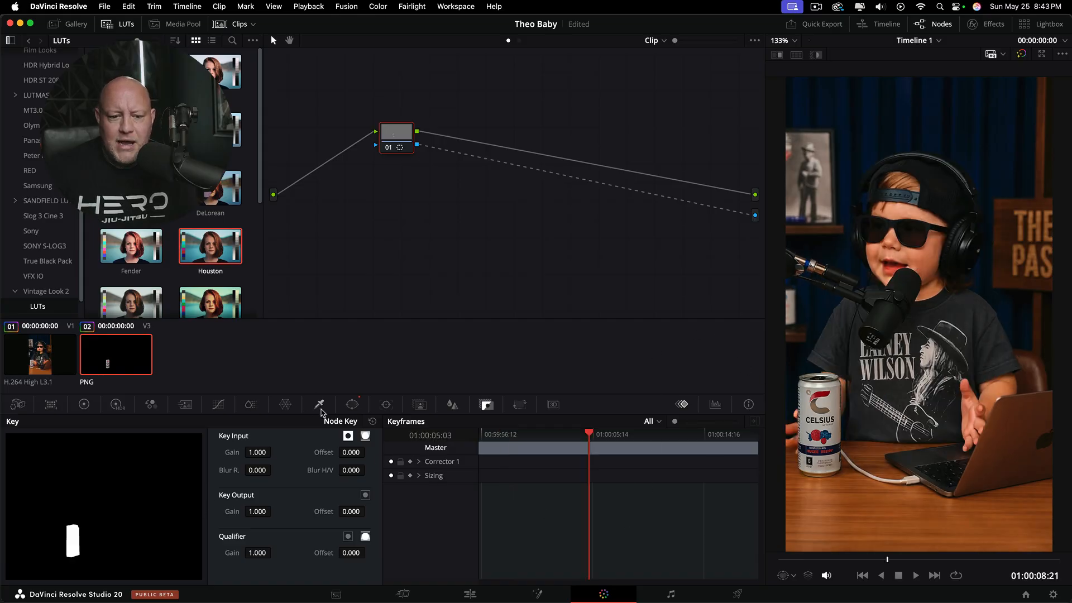
# Step: Adjust the upper control points of the PNG's pen window so the mask follows the rim of the Celsius can
pyautogui.click(353, 404)
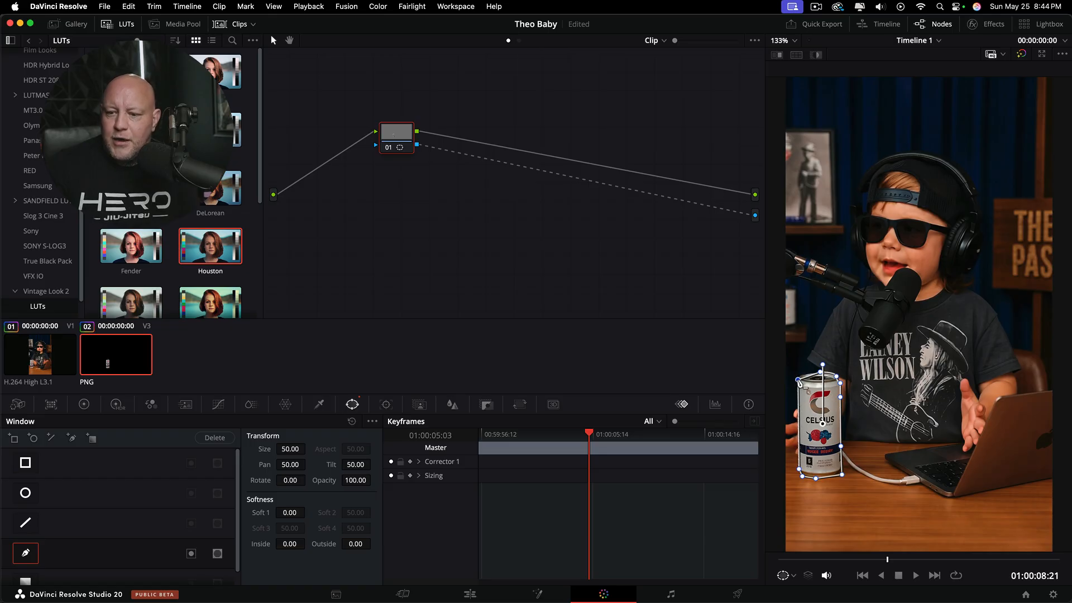
pyautogui.scroll(1, 809, 408)
pyautogui.scroll(4, 809, 408)
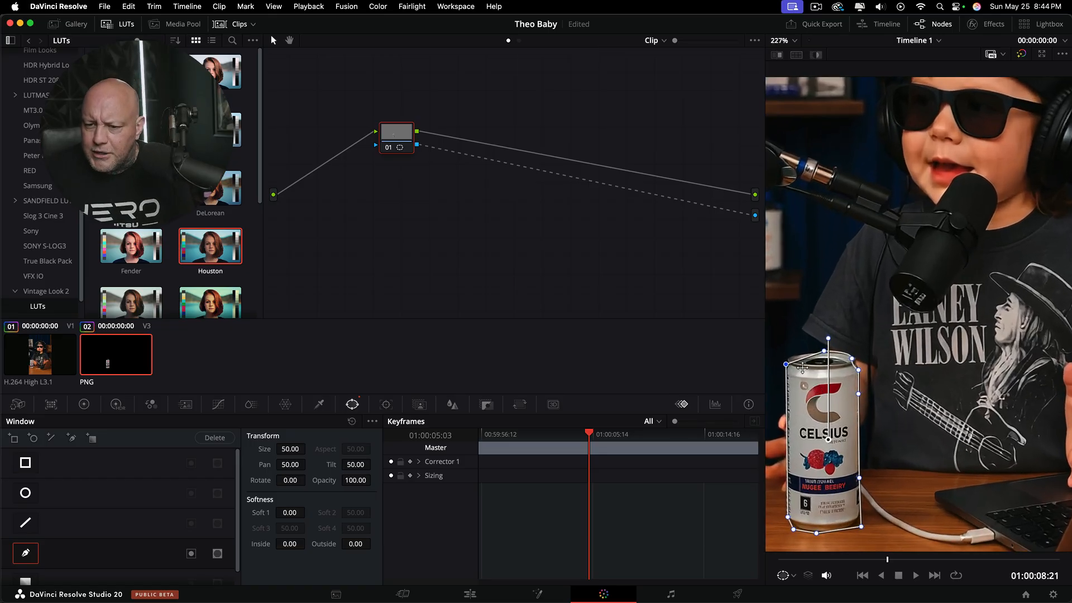
pyautogui.moveTo(824, 352); pyautogui.dragTo(852, 357)
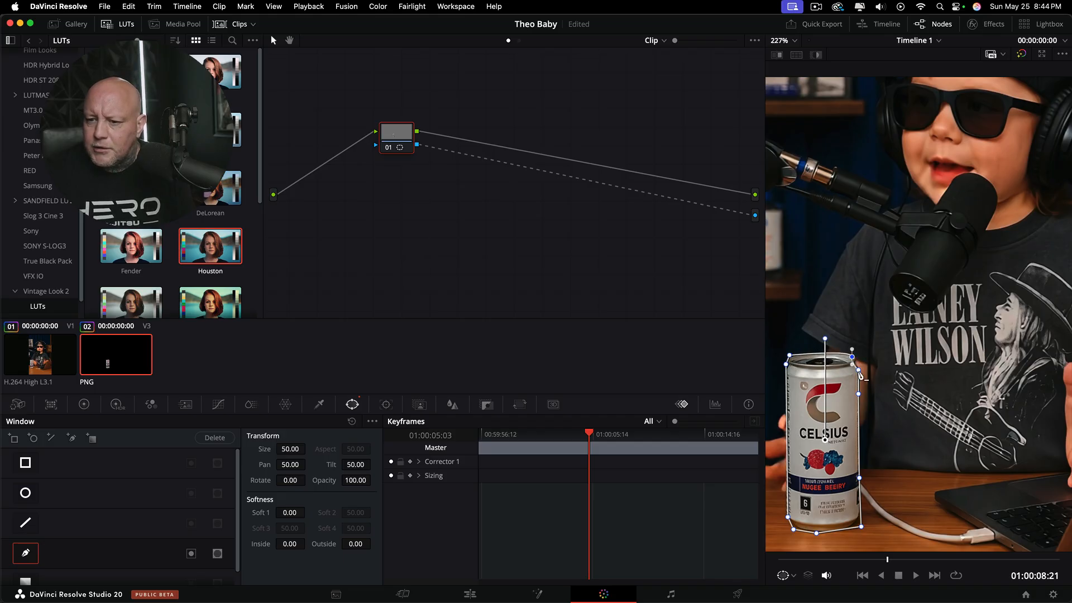
pyautogui.moveTo(853, 357); pyautogui.dragTo(854, 358)
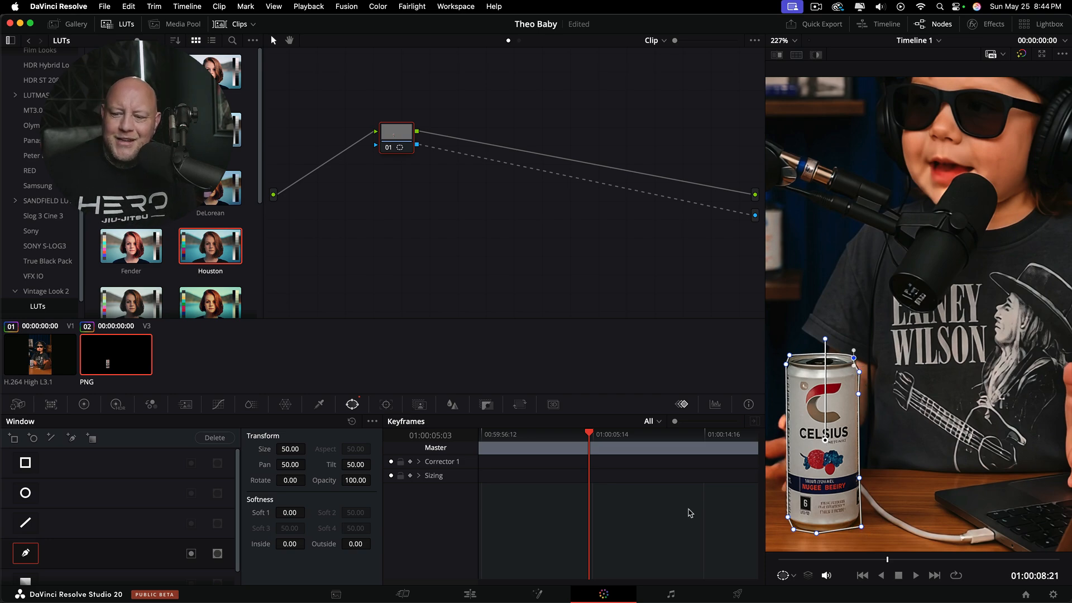
# Step: Check the masked can overlay at 01:00:18:05 in both the edit timeline and the color grade, and at 01:00:21:29 in the timeline
pyautogui.click(469, 594)
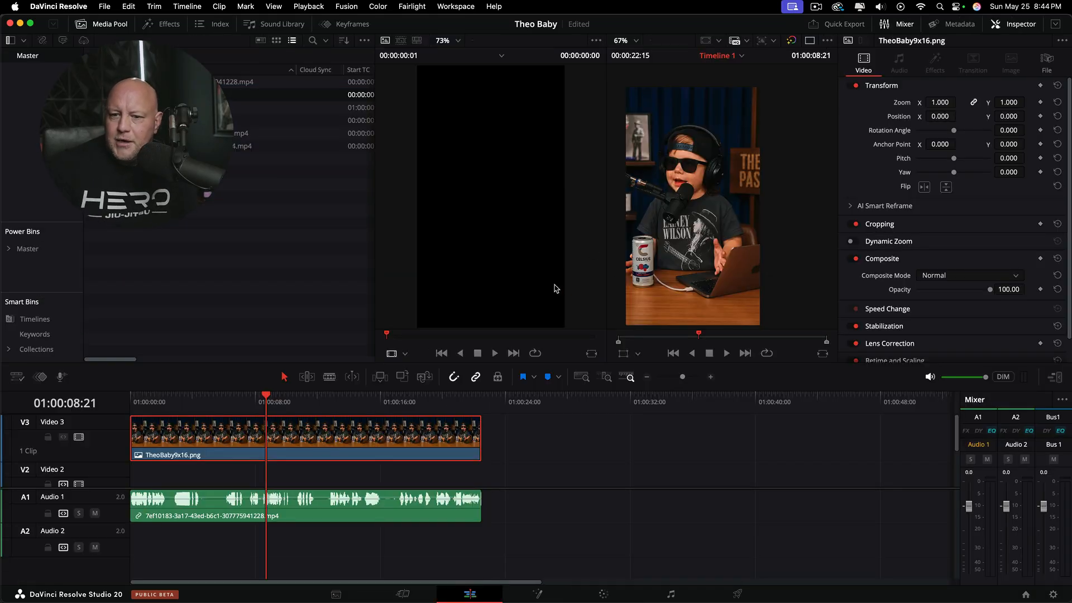
pyautogui.moveTo(272, 402); pyautogui.dragTo(414, 415)
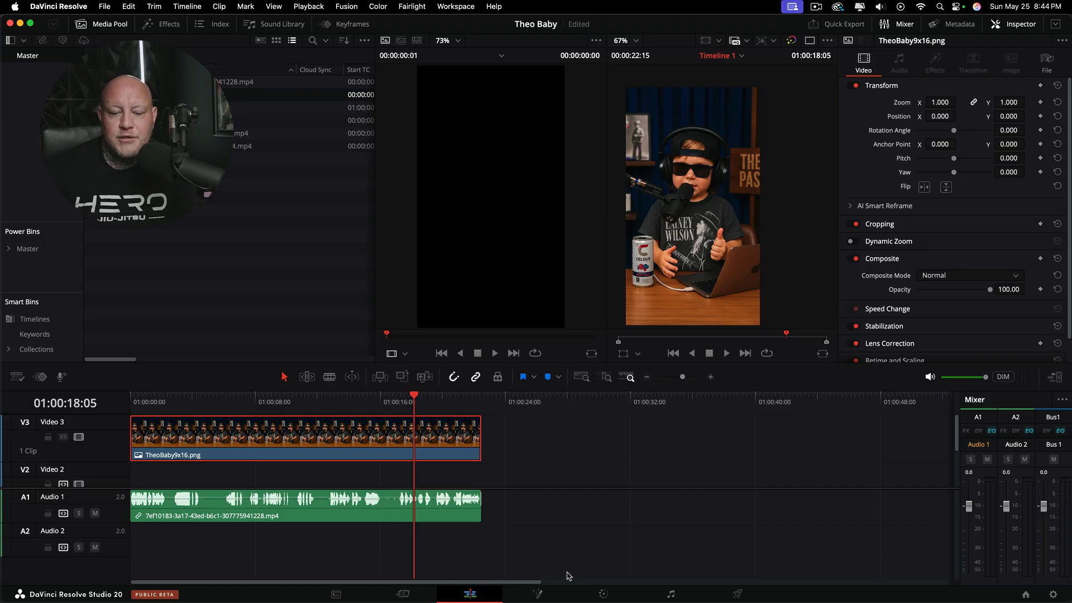
pyautogui.click(604, 594)
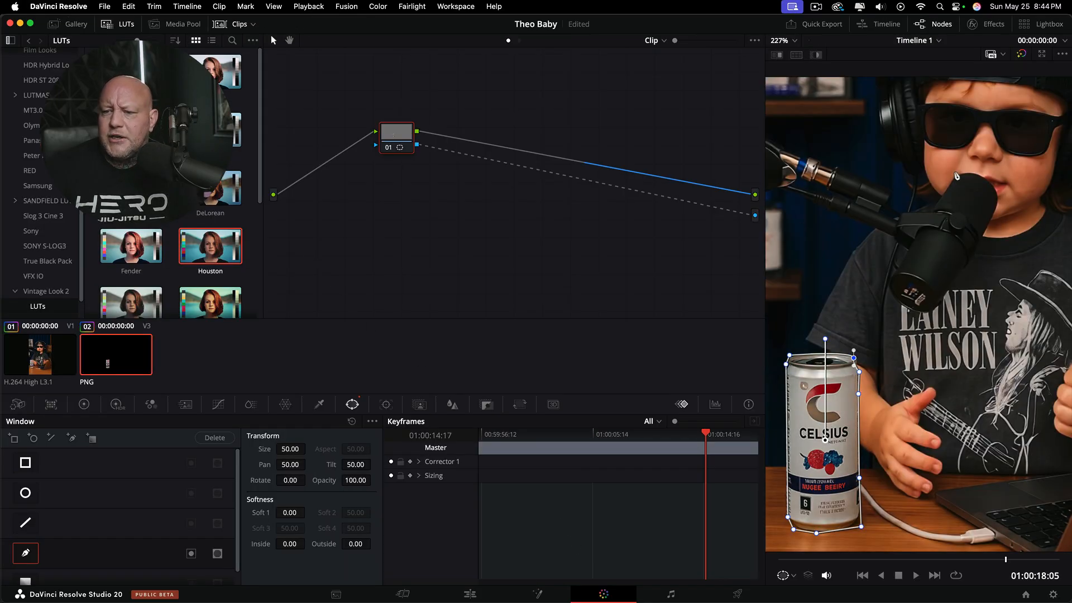
pyautogui.click(483, 595)
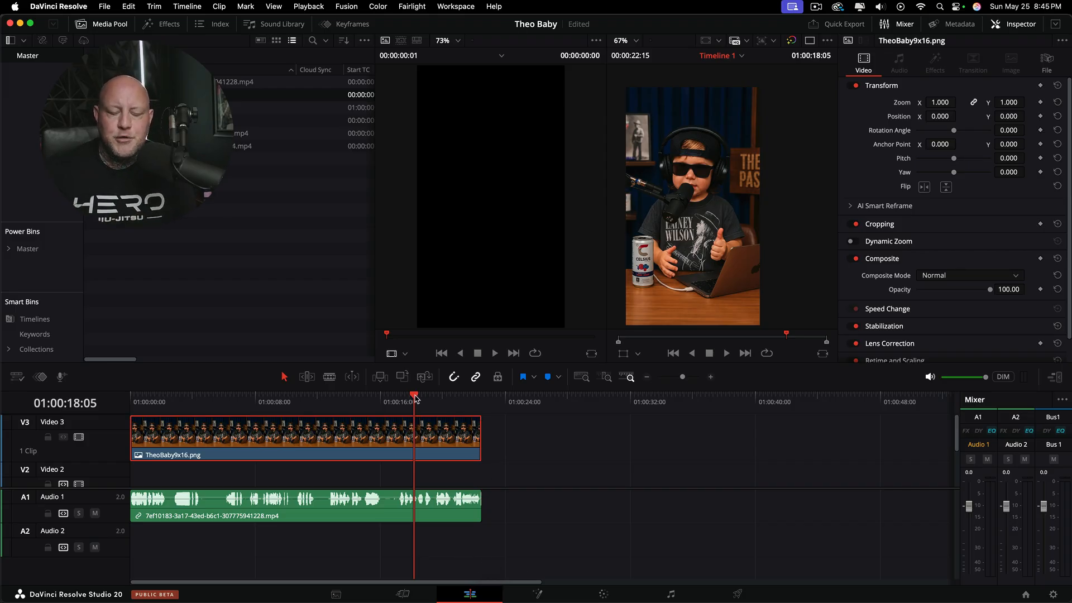
pyautogui.moveTo(416, 398); pyautogui.dragTo(474, 398)
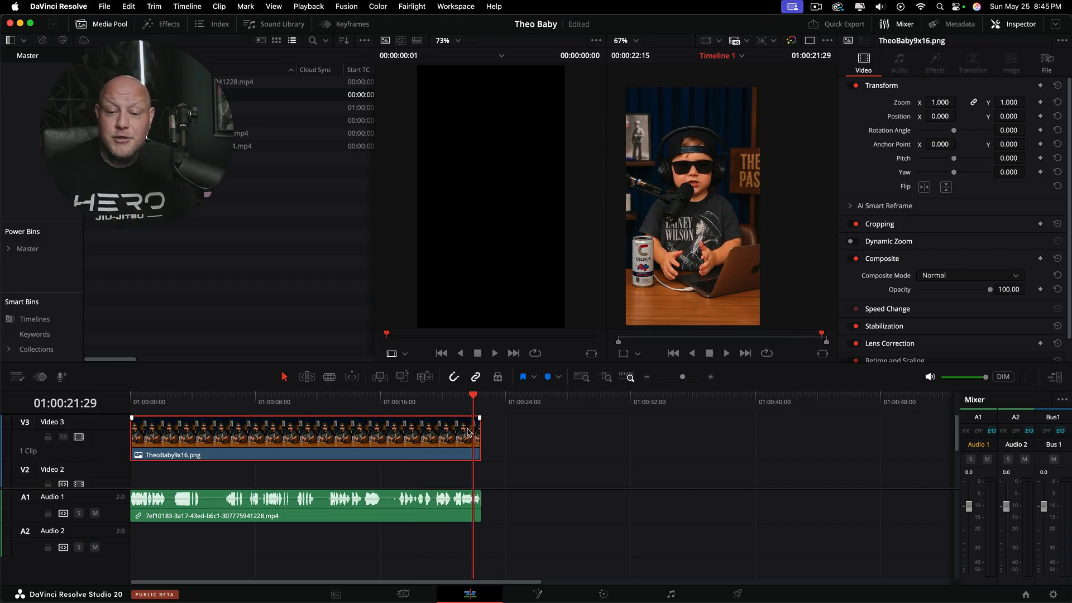